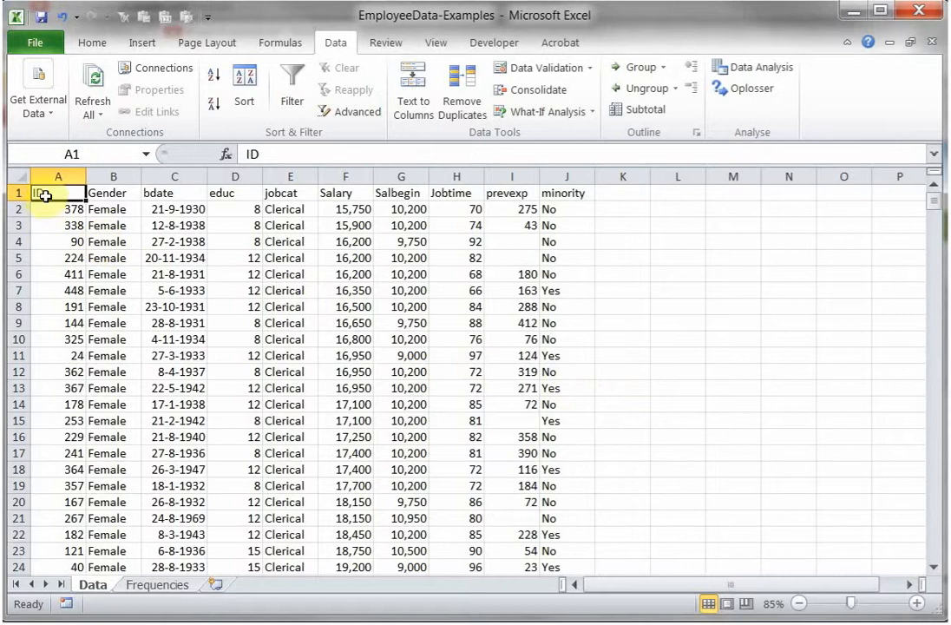
# Examine the Gender and jobcat columns on the Data sheet and look through the job categories down the rows
pyautogui.click(146, 590)
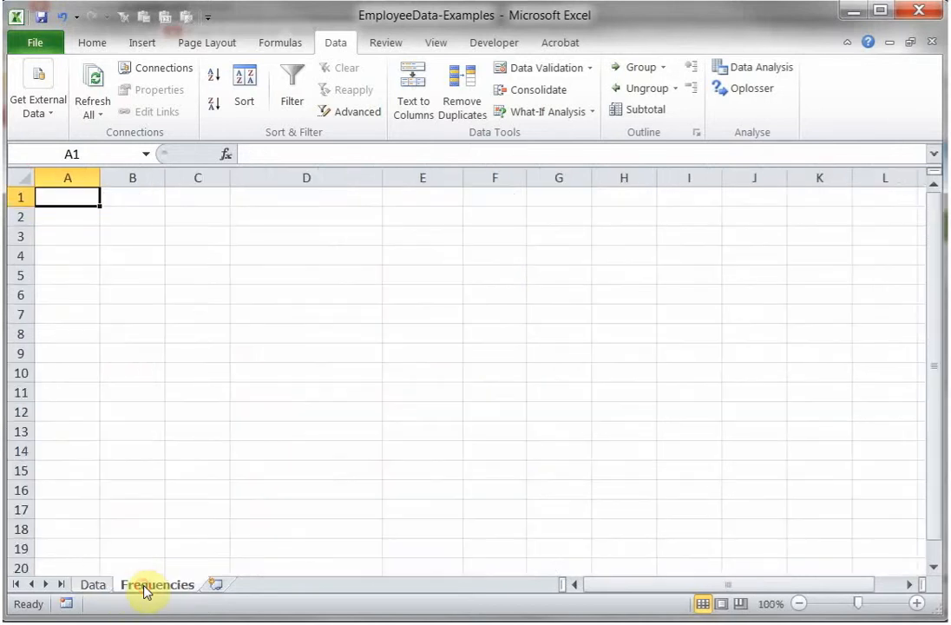
pyautogui.click(93, 585)
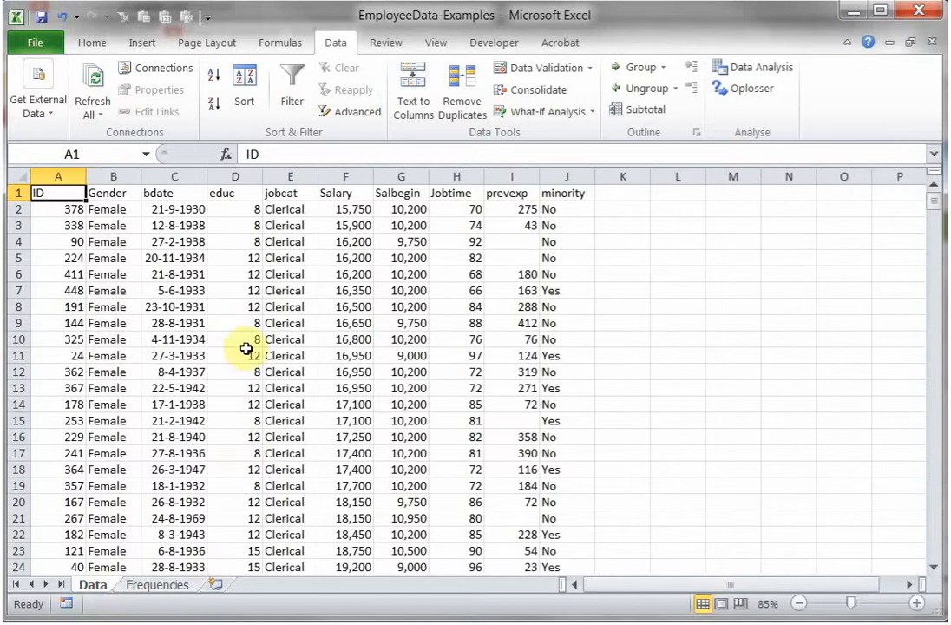
pyautogui.click(108, 211)
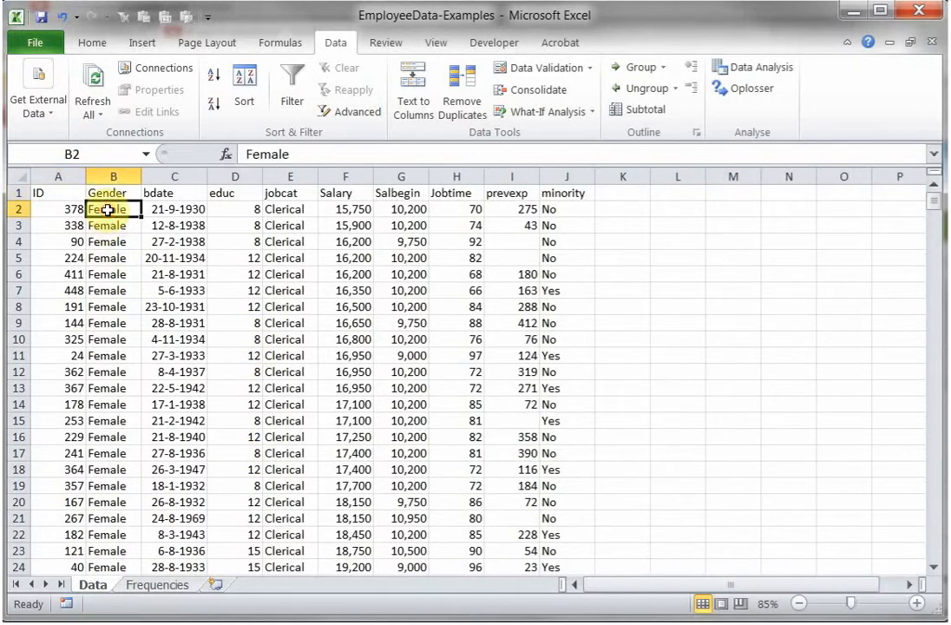
pyautogui.click(279, 206)
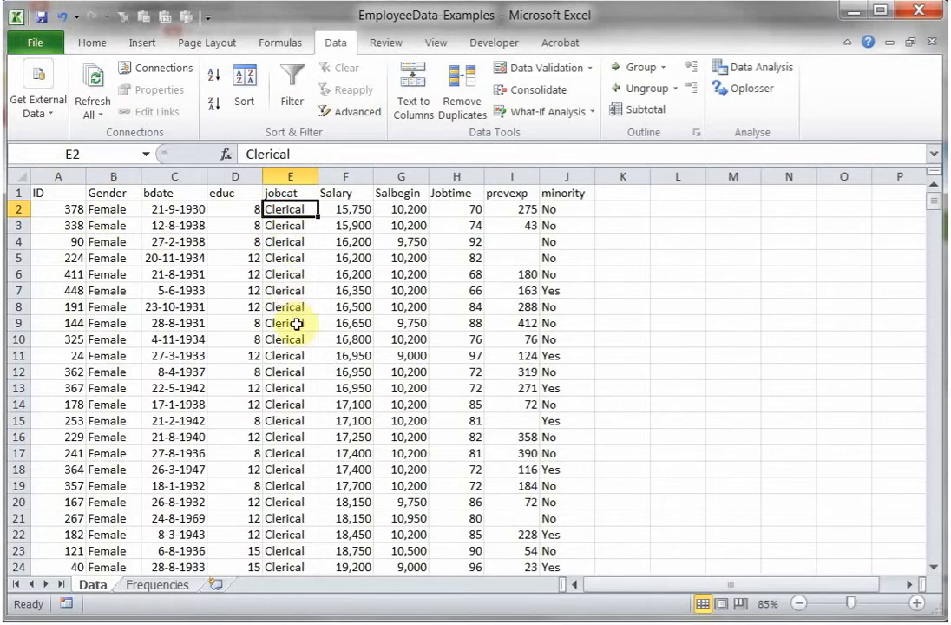
pyautogui.scroll(-20, 296, 323)
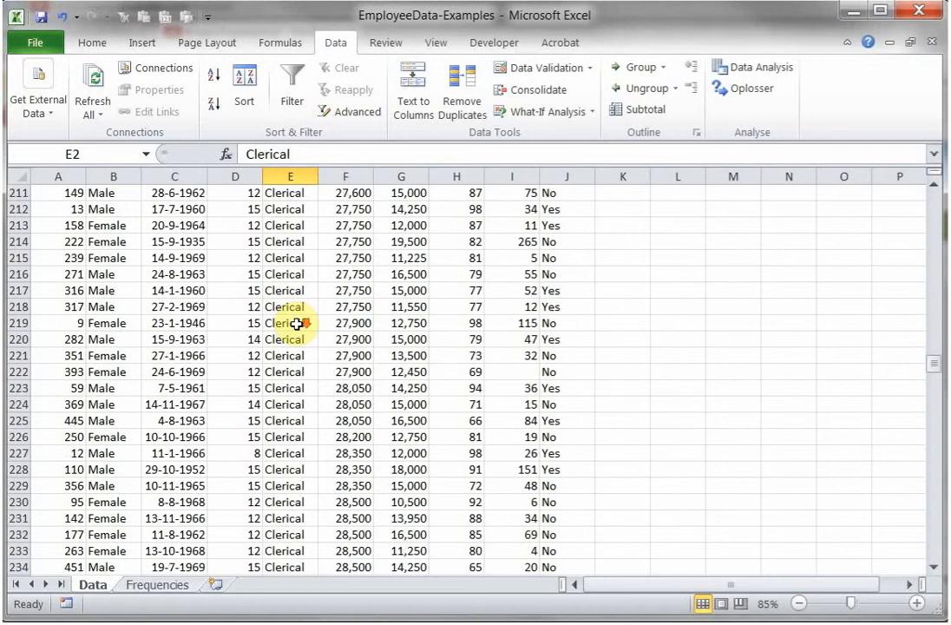
pyautogui.scroll(-20, 296, 323)
pyautogui.scroll(20, 296, 323)
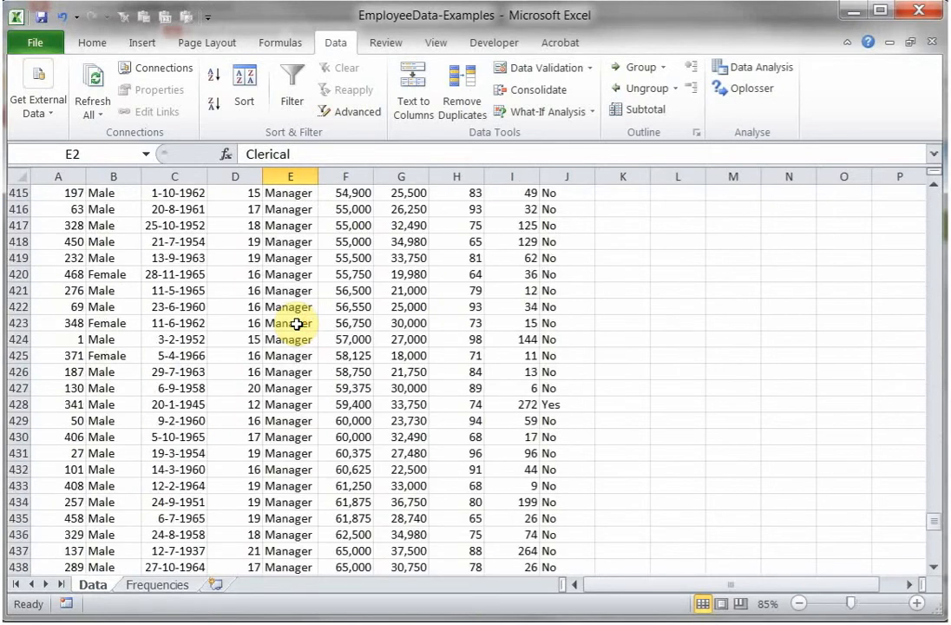
pyautogui.scroll(20, 296, 323)
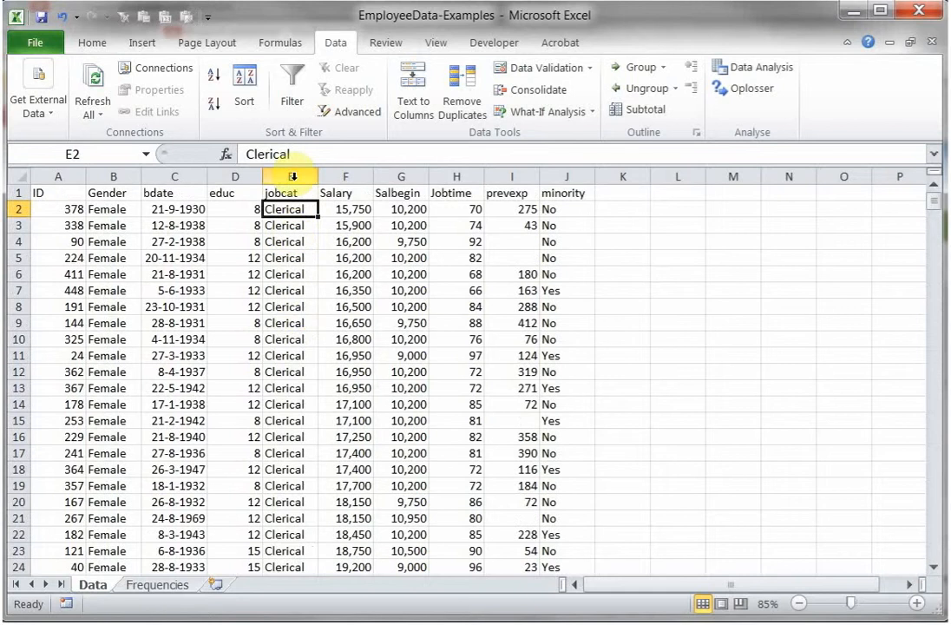
# Copy the entire jobcat column from the Data sheet and paste it at A1 of the Frequencies sheet
pyautogui.click(291, 176)
pyautogui.rightClick(292, 178)
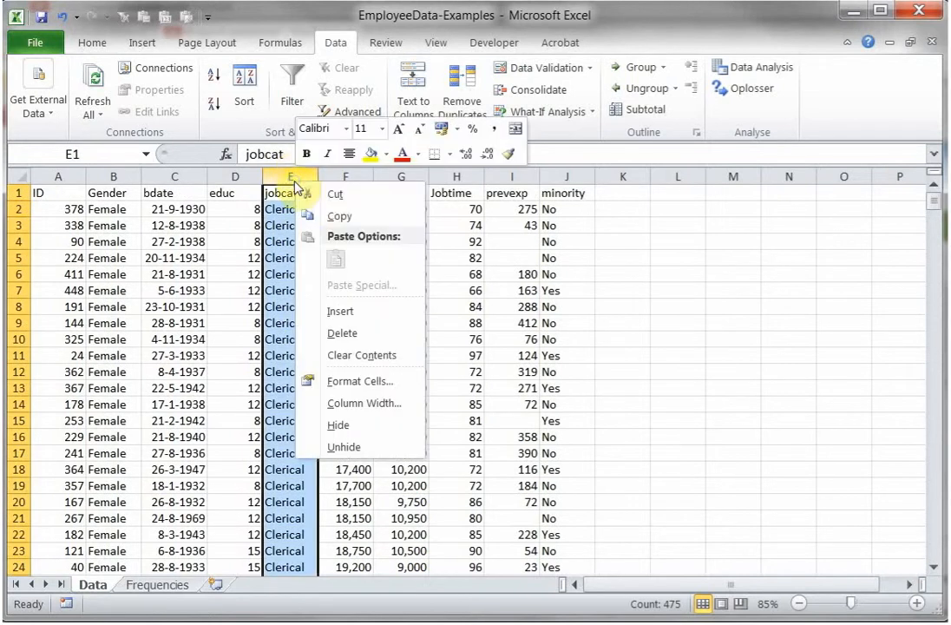
pyautogui.click(340, 218)
pyautogui.click(144, 585)
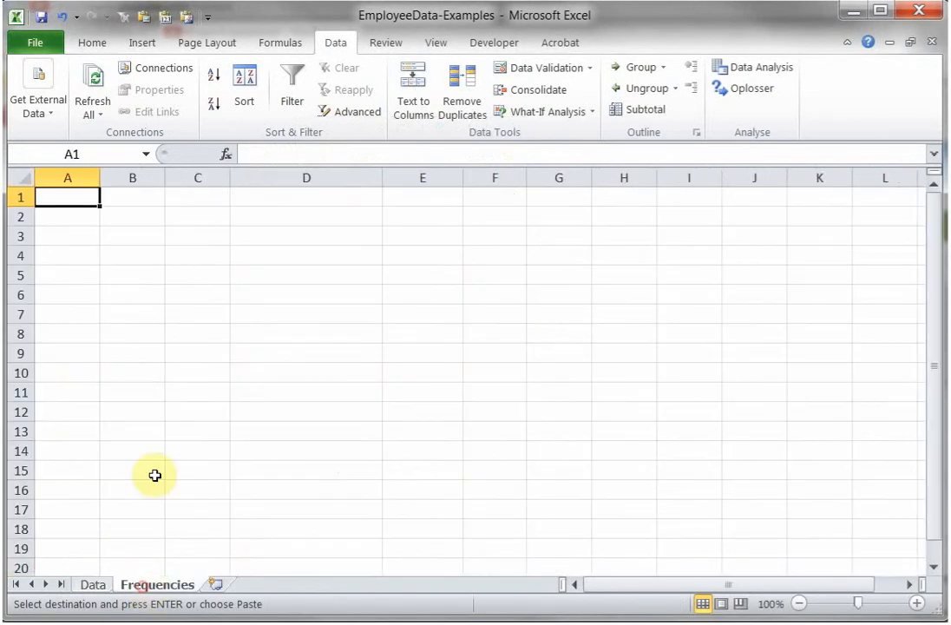
pyautogui.rightClick(75, 198)
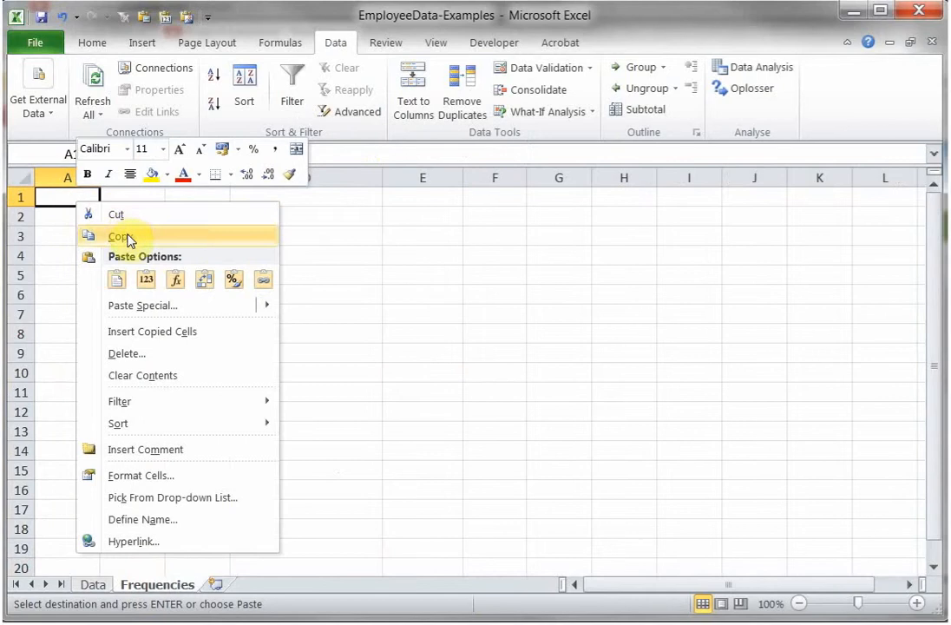
pyautogui.click(117, 279)
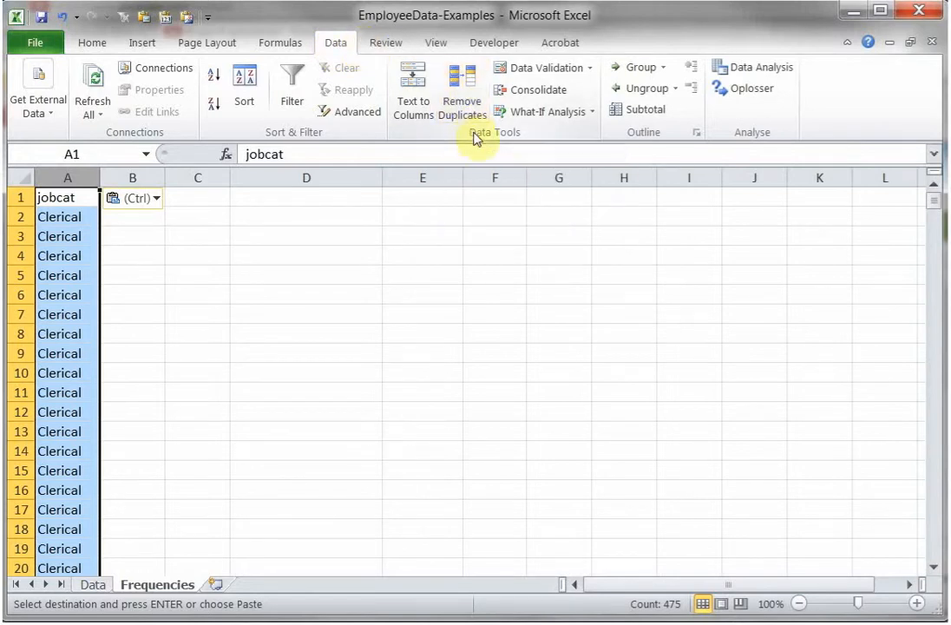
# Remove the duplicate values from the pasted jobcat list in column A
pyautogui.click(461, 89)
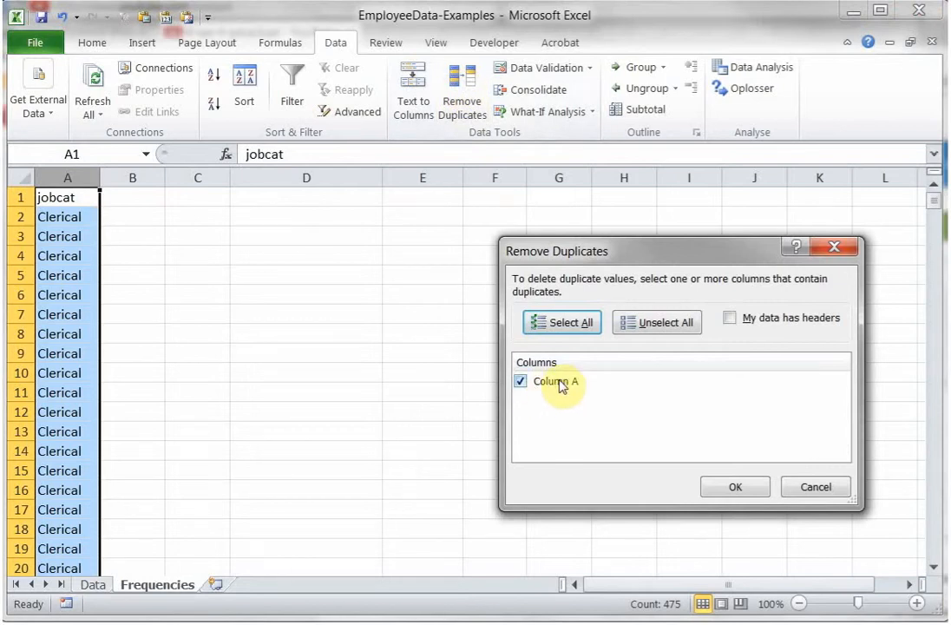
pyautogui.click(732, 489)
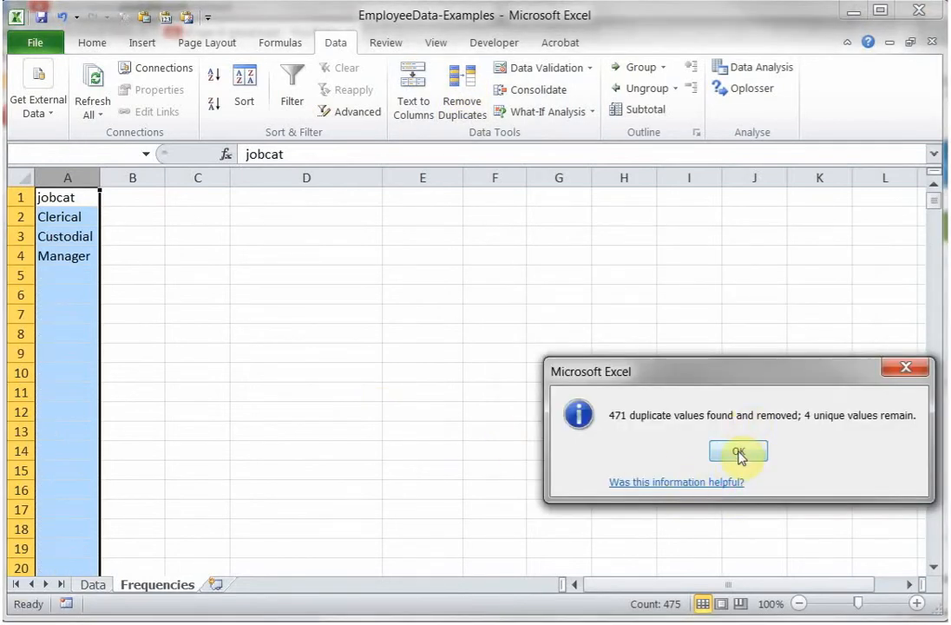
pyautogui.click(739, 452)
pyautogui.click(72, 218)
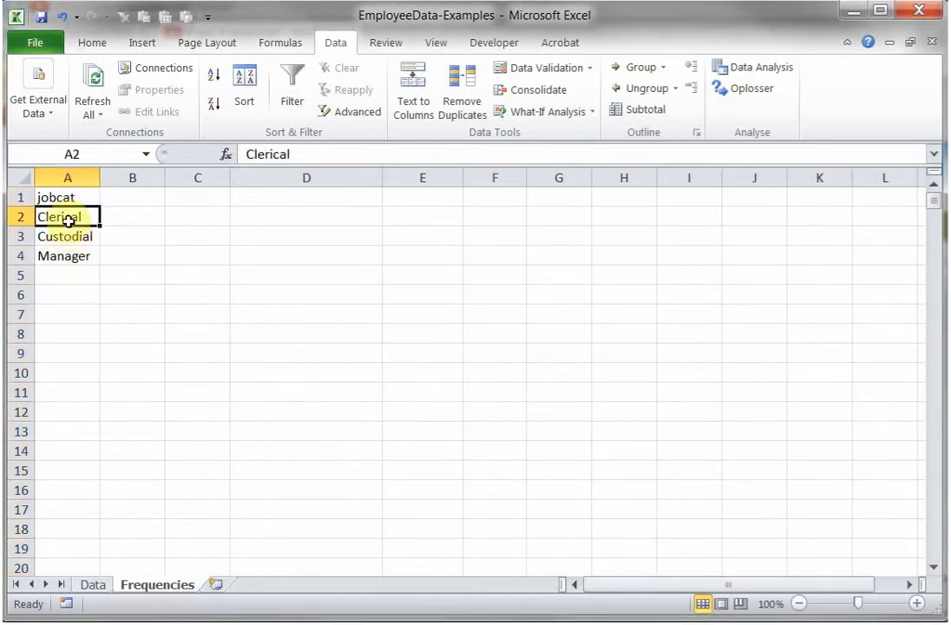
pyautogui.click(68, 198)
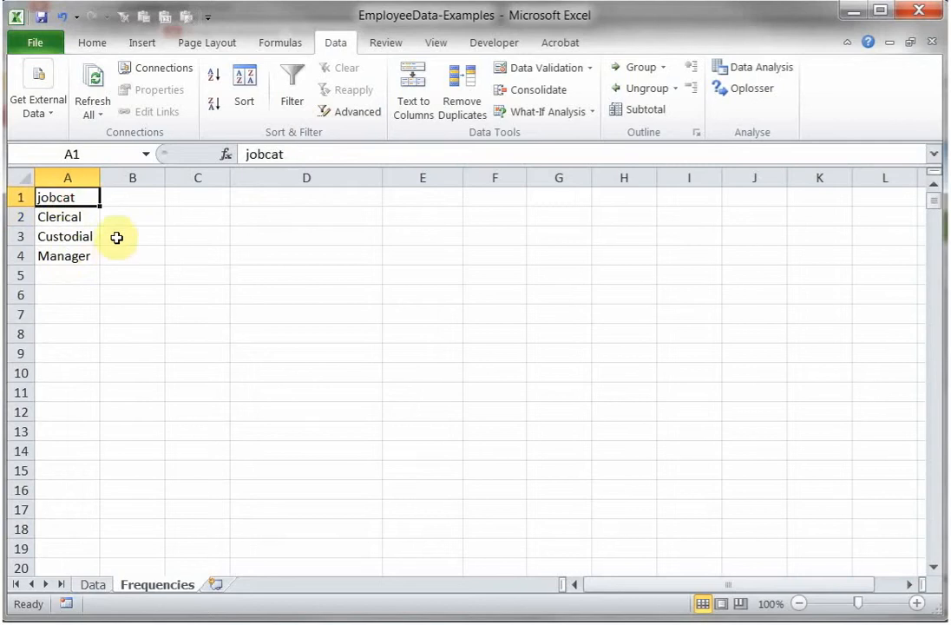
# Enter the header Frequency in cell B1 beside the jobcat heading
pyautogui.click(119, 213)
pyautogui.click(106, 195)
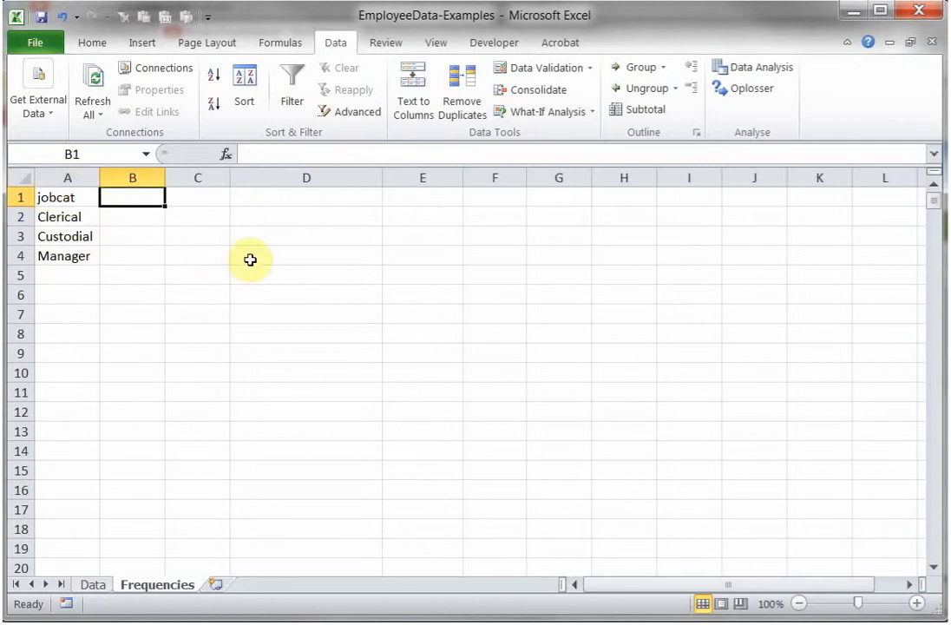
pyautogui.write('Frequency')
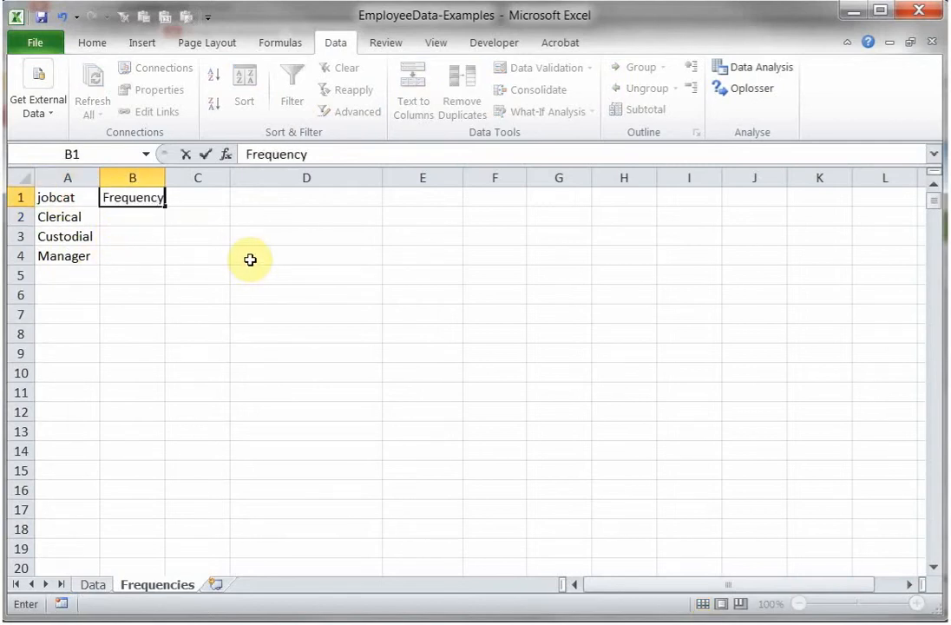
pyautogui.press('Return')
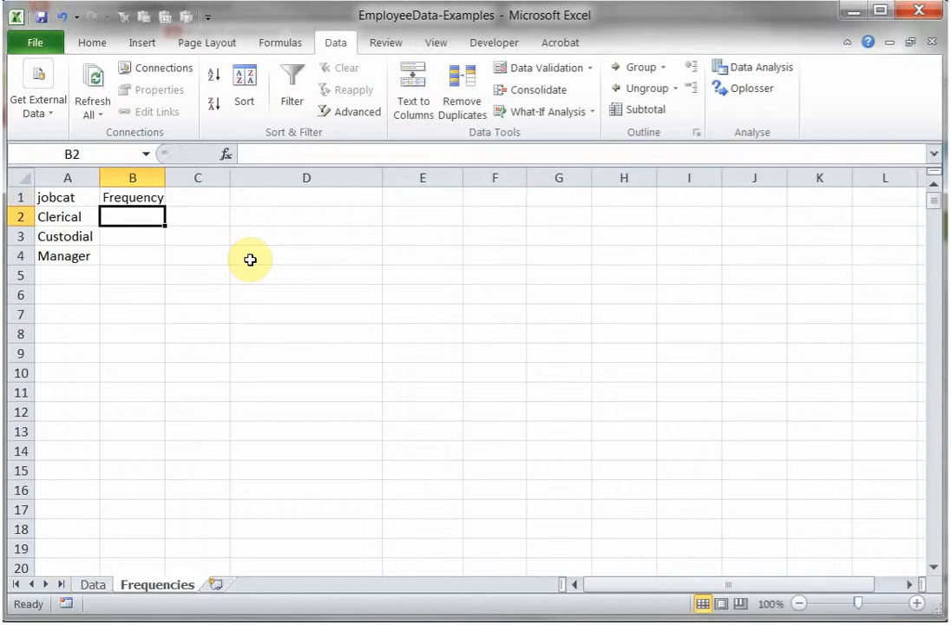
# Enter the formula =COUNTIF(Data!E:E;A2) in B2 to count the Clerical entries in the Data sheet's jobcat column
pyautogui.write('=')
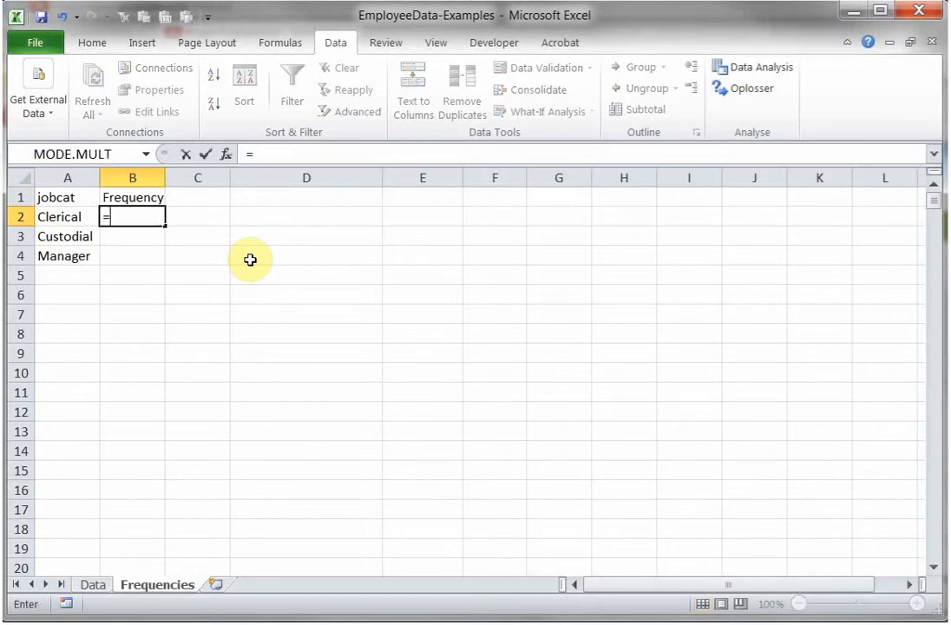
pyautogui.write('COU')
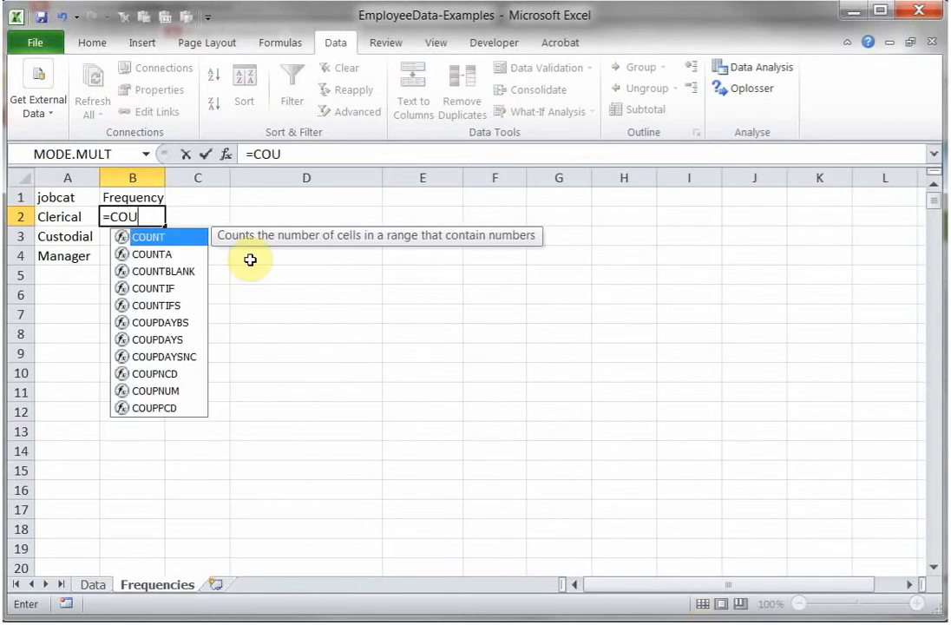
pyautogui.write('NTIF(')
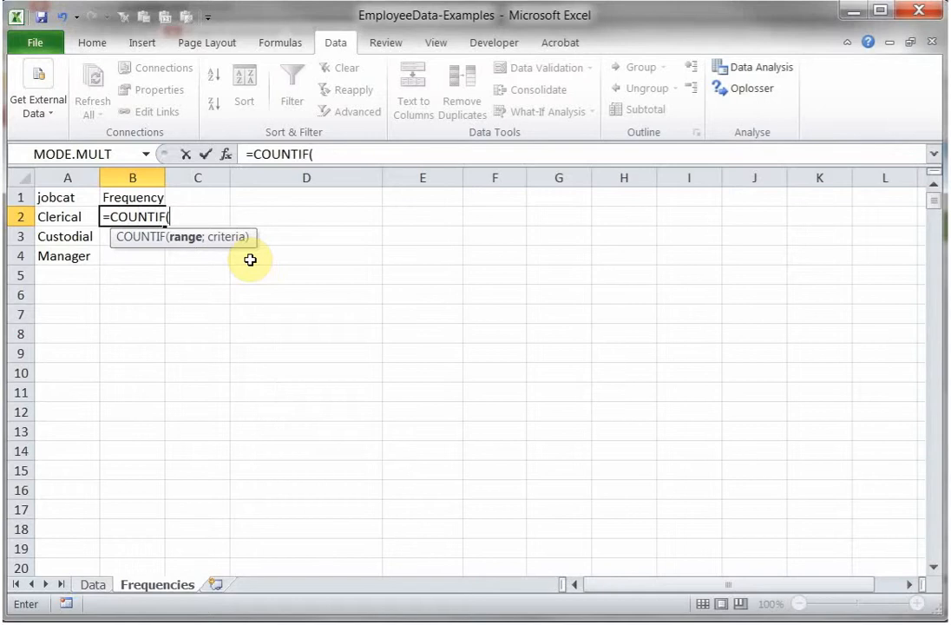
pyautogui.click(94, 585)
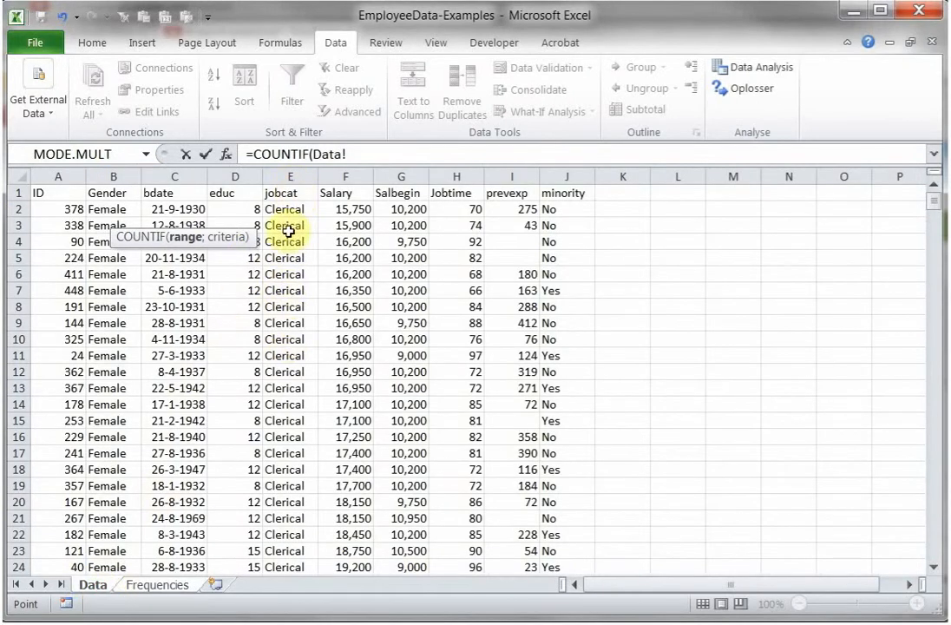
pyautogui.click(287, 176)
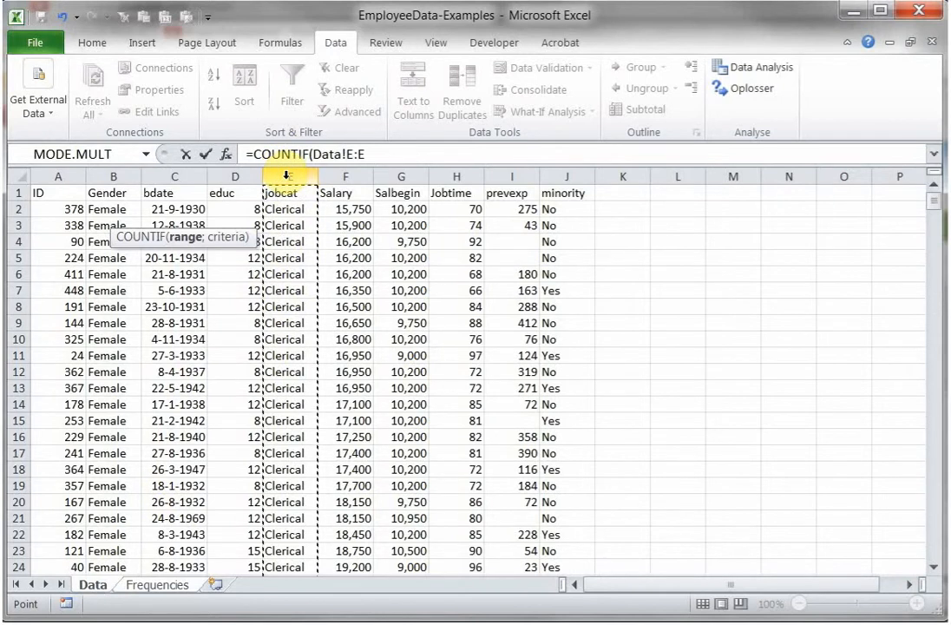
pyautogui.write(';')
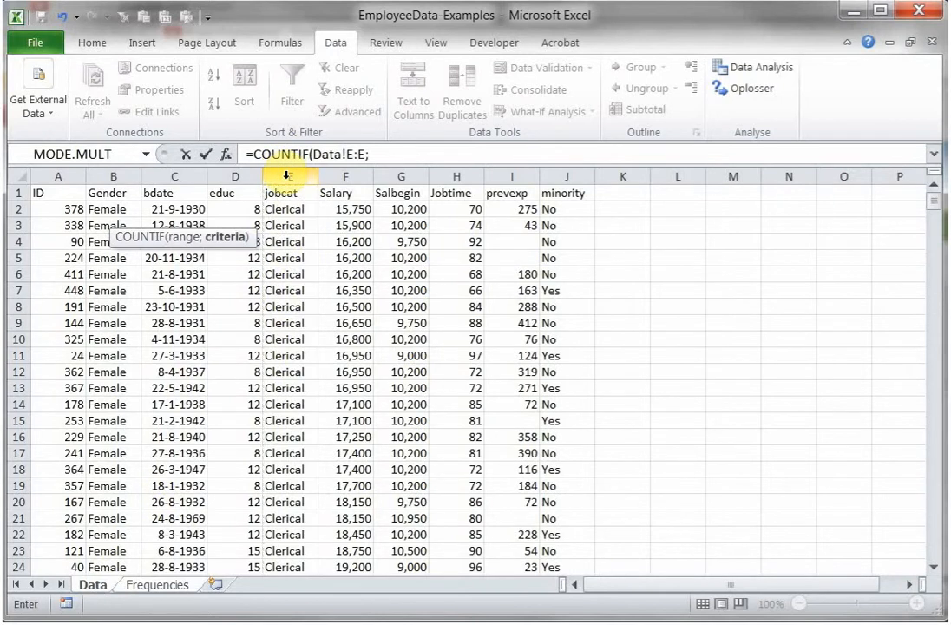
pyautogui.click(159, 585)
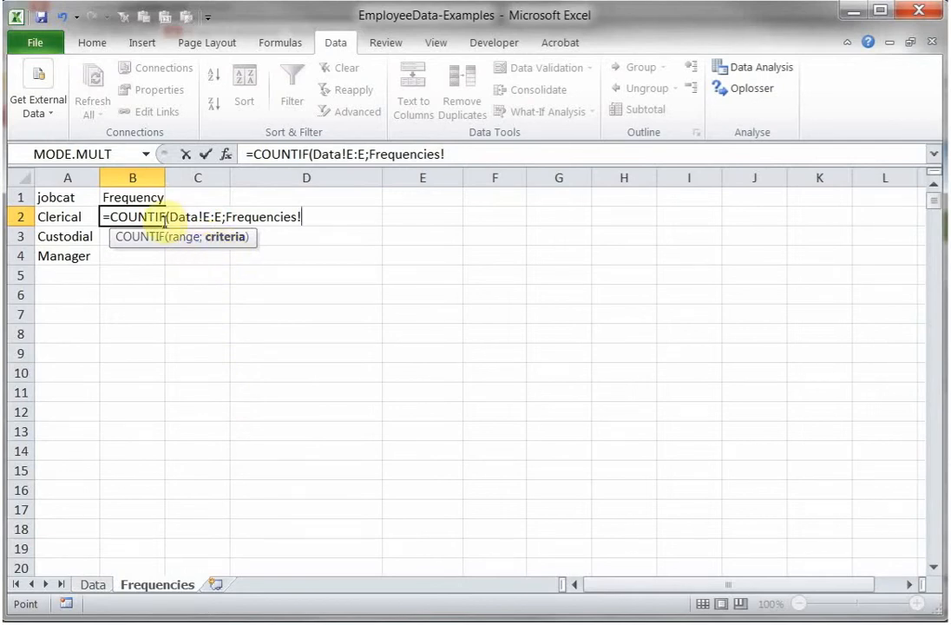
pyautogui.click(63, 217)
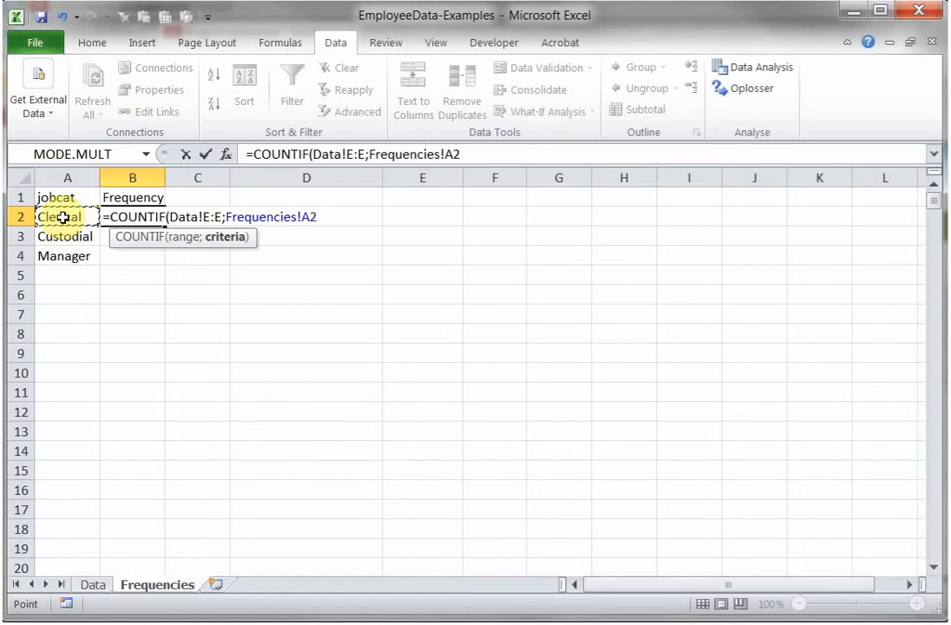
pyautogui.moveTo(225, 216); pyautogui.dragTo(302, 216)
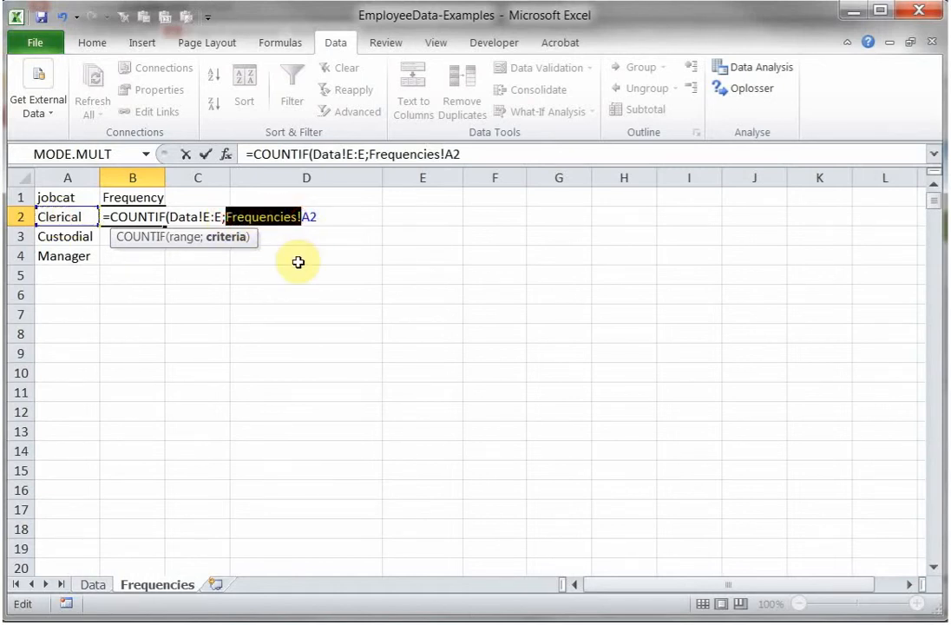
pyautogui.press('Delete')
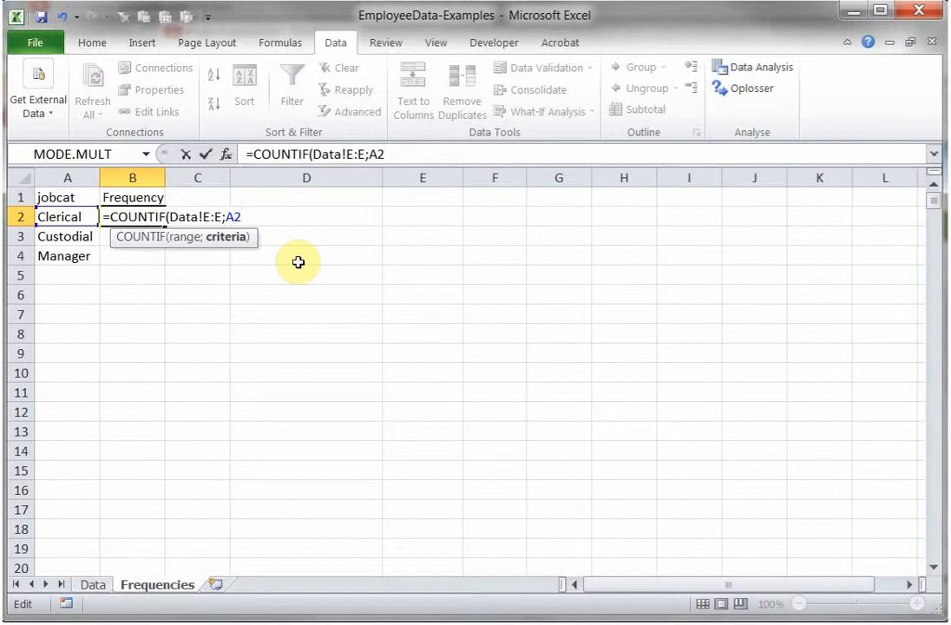
pyautogui.press('Return')
# Fill the COUNTIF formula from B2 down to B4 for the Custodial and Manager categories
pyautogui.press('Up')
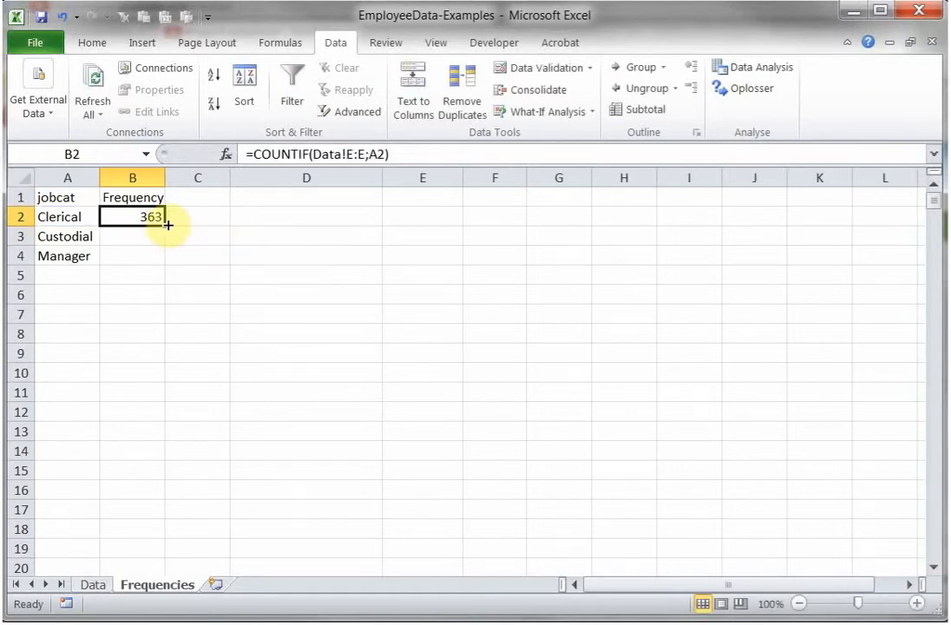
pyautogui.moveTo(167, 224); pyautogui.dragTo(167, 258)
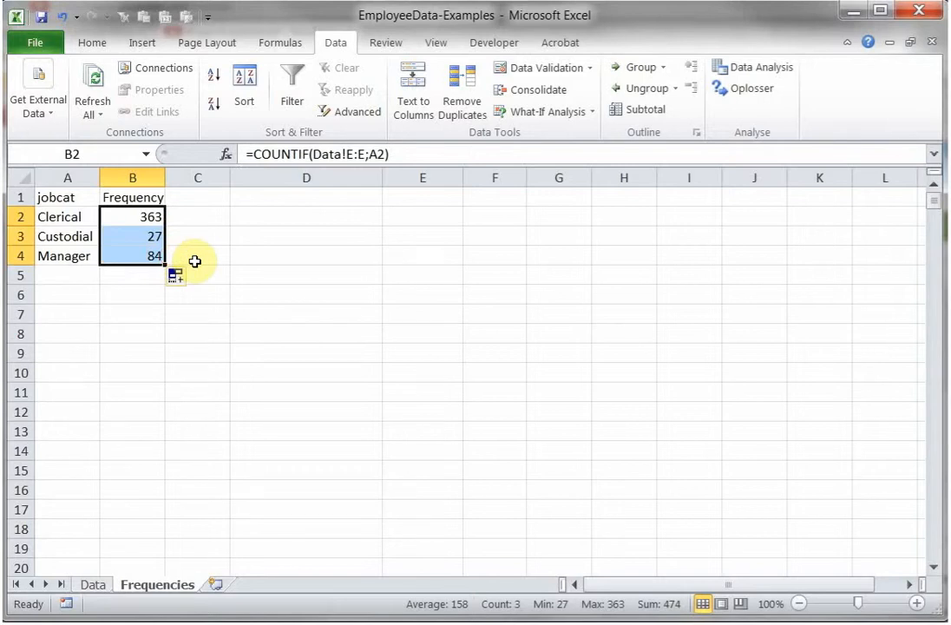
pyautogui.click(185, 237)
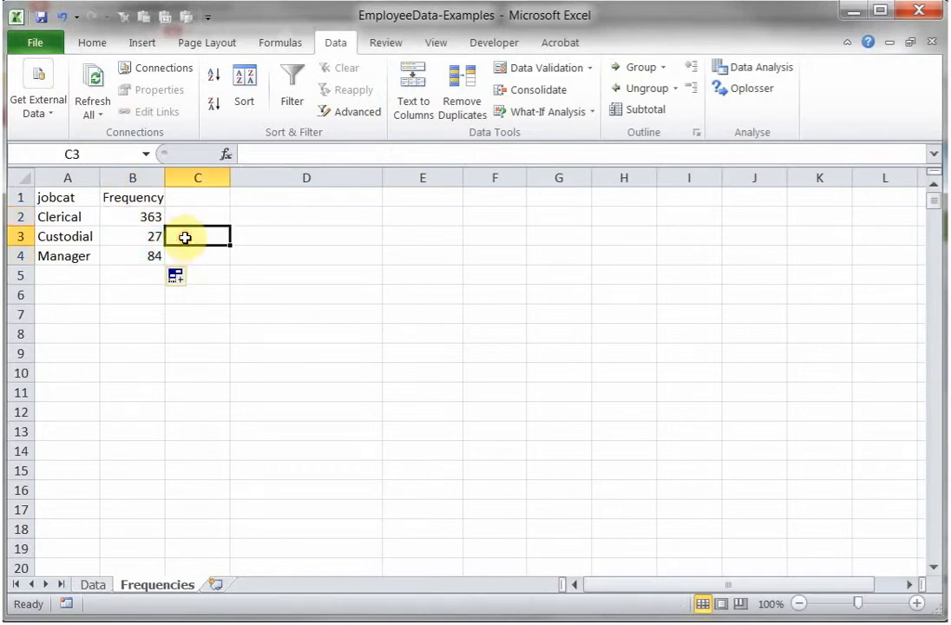
pyautogui.click(205, 256)
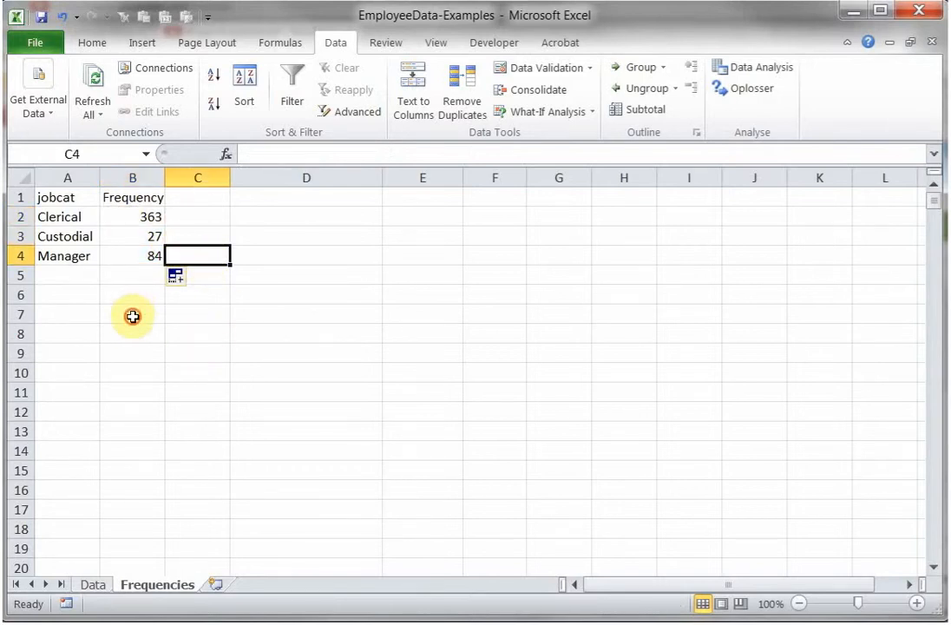
pyautogui.click(132, 316)
# Check the Salary column on the Data sheet and return to the Frequencies sheet
pyautogui.click(95, 586)
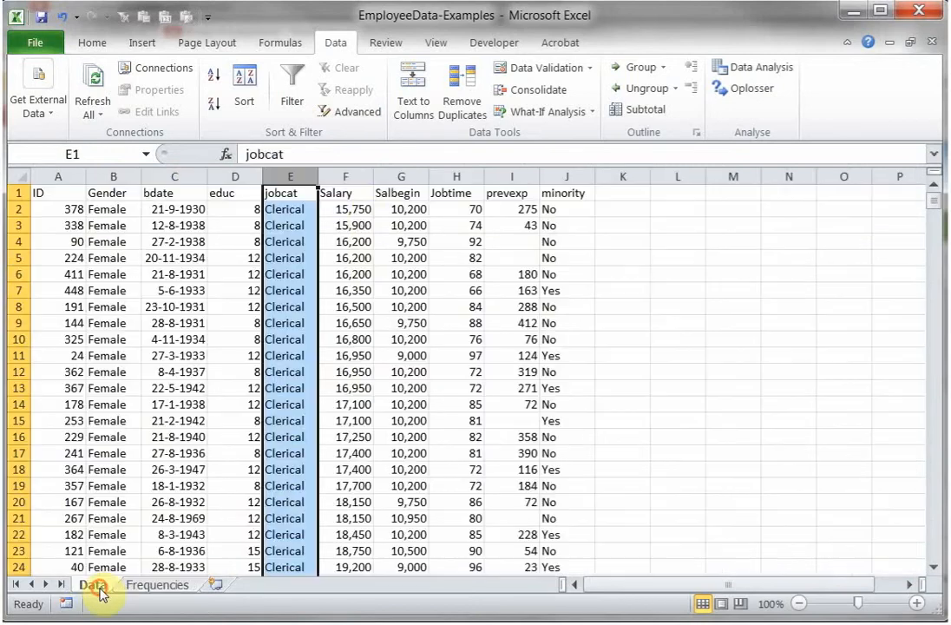
pyautogui.click(343, 208)
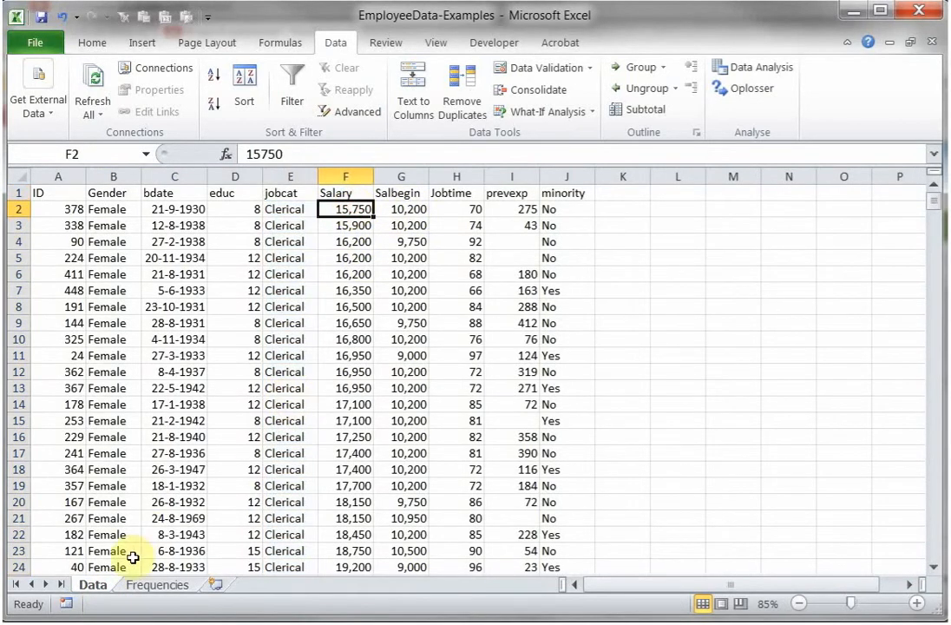
pyautogui.click(155, 585)
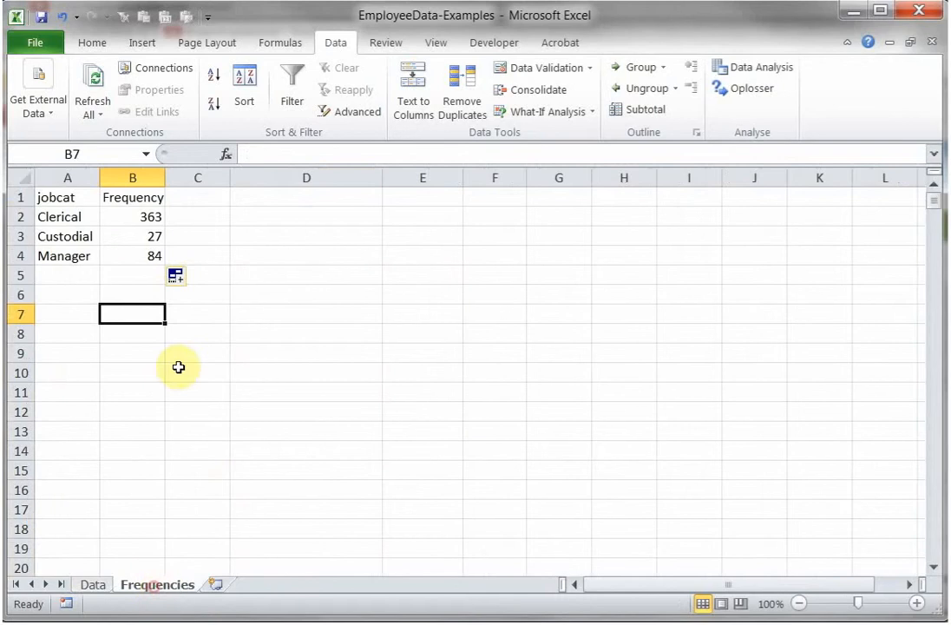
# Enter the first salary class in row 8 with 0 in A8, < in B8 and 25000 in C8
pyautogui.click(80, 334)
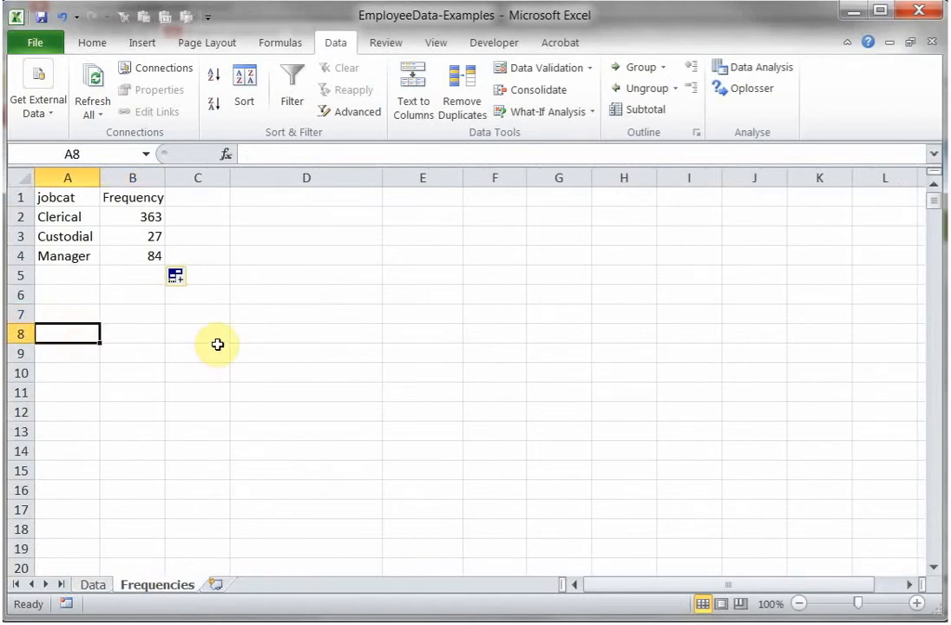
pyautogui.write('0')
pyautogui.press('Tab')
pyautogui.write('<')
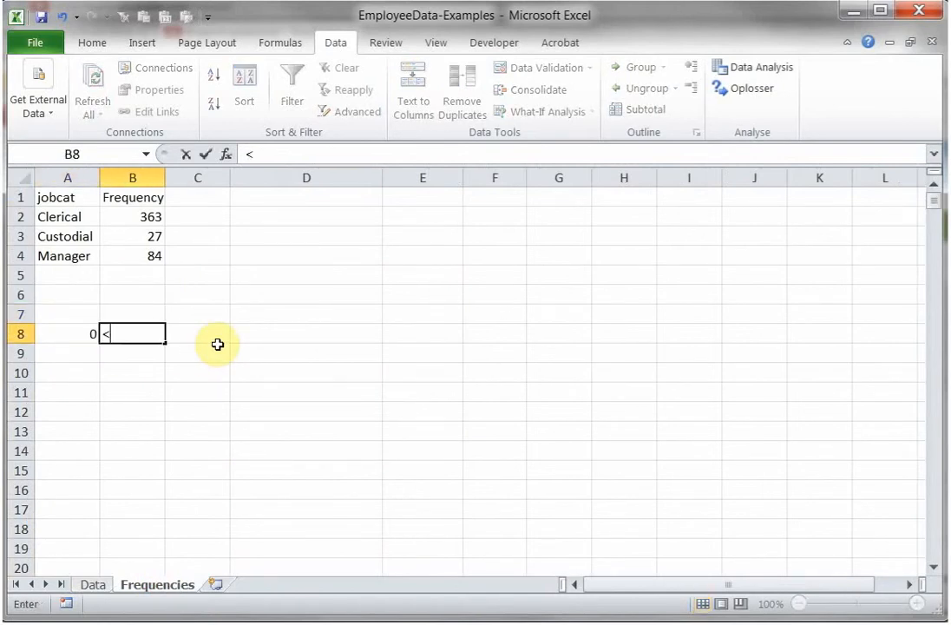
pyautogui.press('Tab')
pyautogui.write('25')
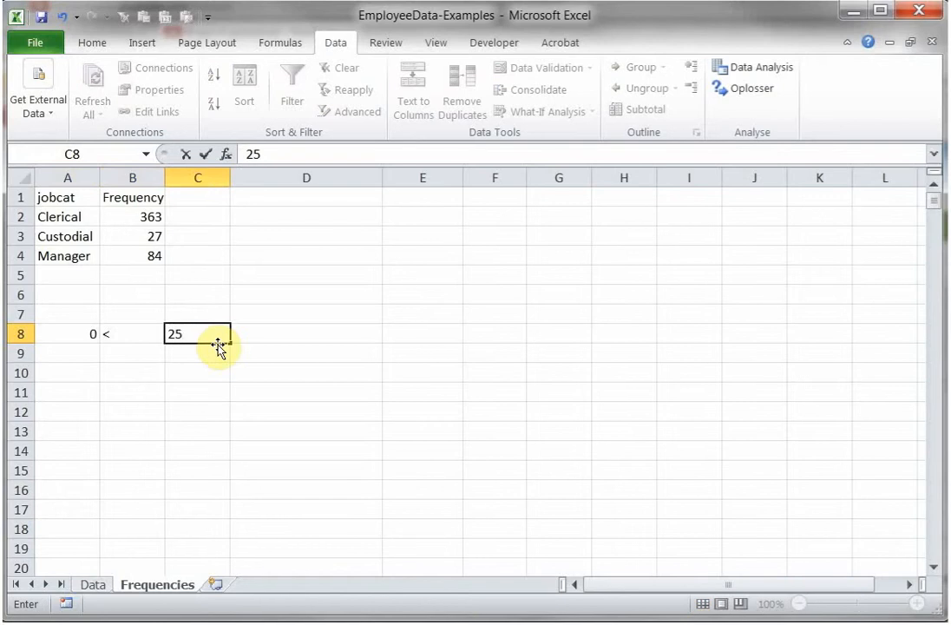
pyautogui.write('000')
pyautogui.press('Return')
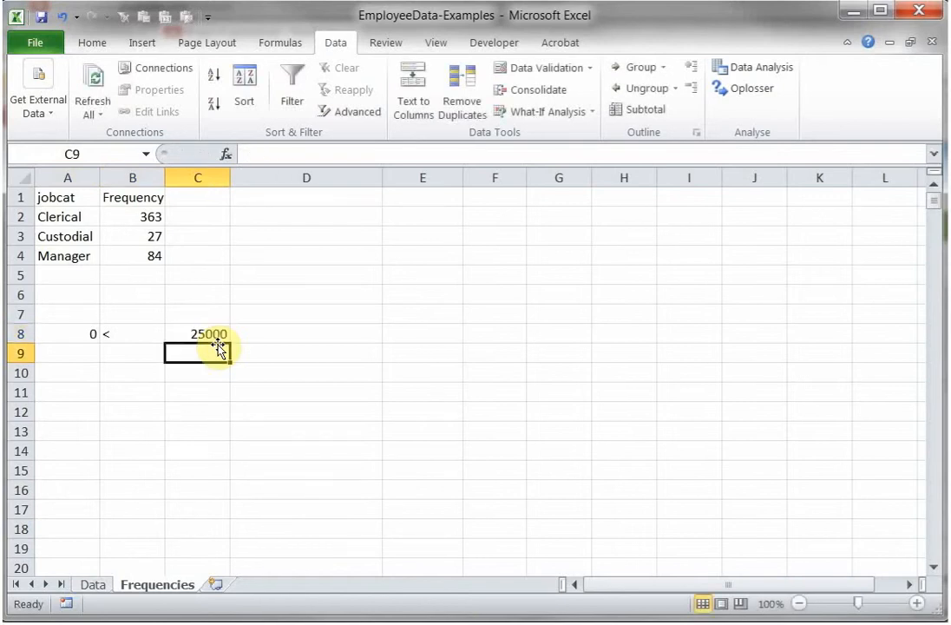
# Enter the formula =C8 in A9 as the lower bound of the second salary class
pyautogui.press('Left')
pyautogui.press('Left')
pyautogui.write('=')
pyautogui.press('Left')
pyautogui.click(216, 338)
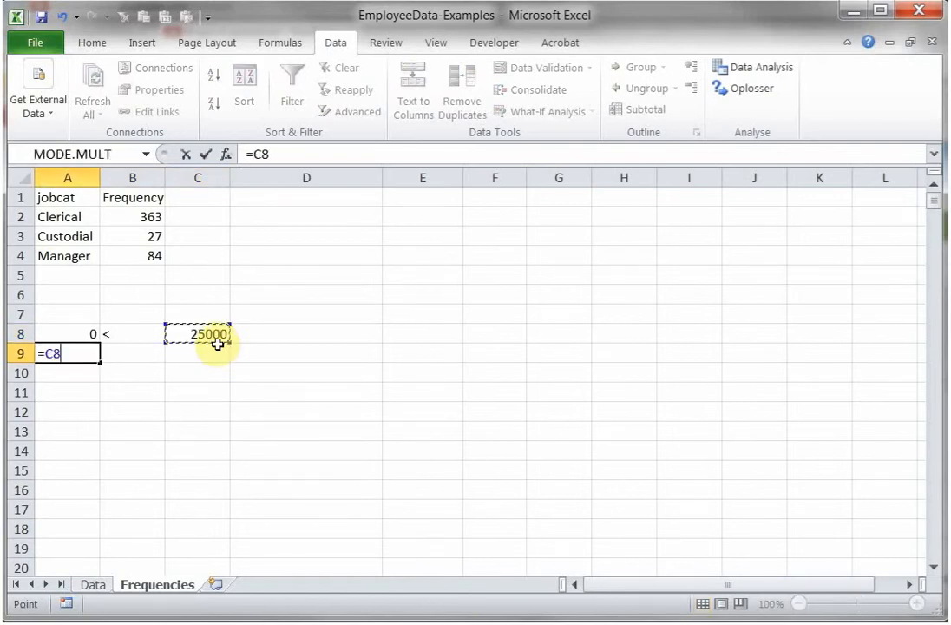
pyautogui.press('Return')
# Enter 50000 in C9 as the upper bound of the second salary class
pyautogui.press('Right')
pyautogui.press('Right')
pyautogui.press('Up')
pyautogui.write('5')
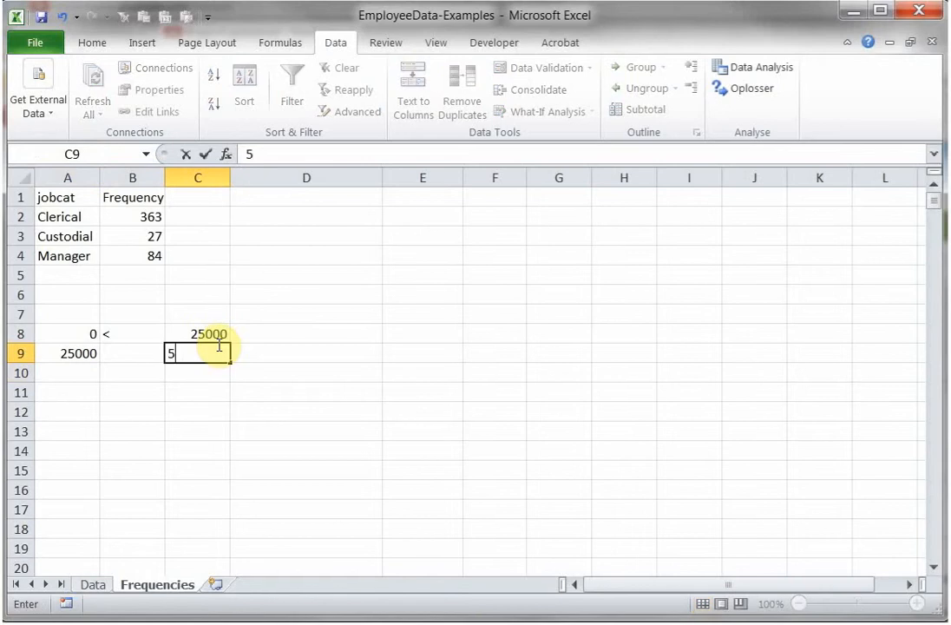
pyautogui.write('0000')
pyautogui.press('Return')
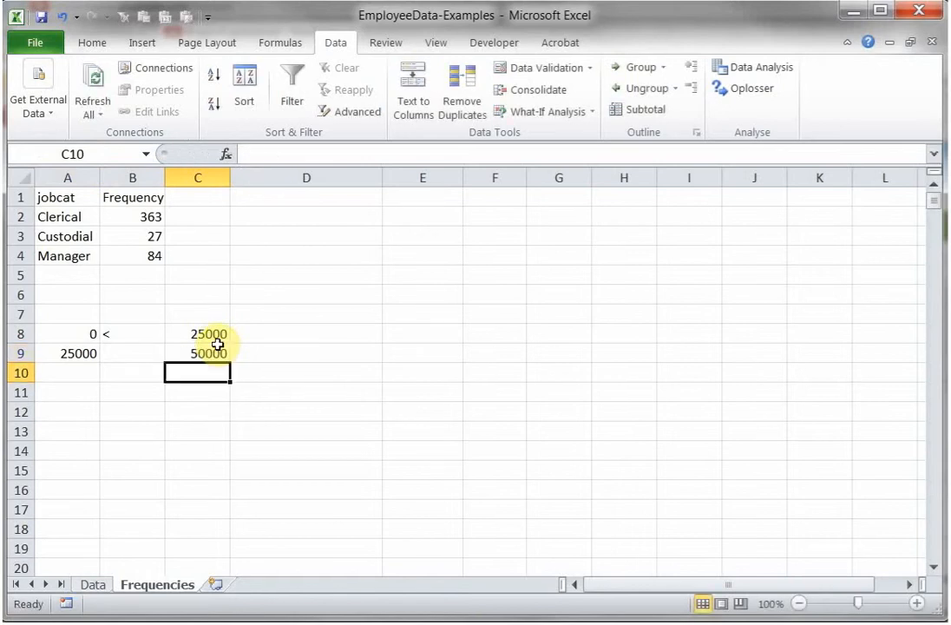
# Copy the lower-bound formula from A9 to A10
pyautogui.press('Left')
pyautogui.press('Left')
pyautogui.press('Up')
pyautogui.hotkey('ctrl', 'c')
pyautogui.press('Down')
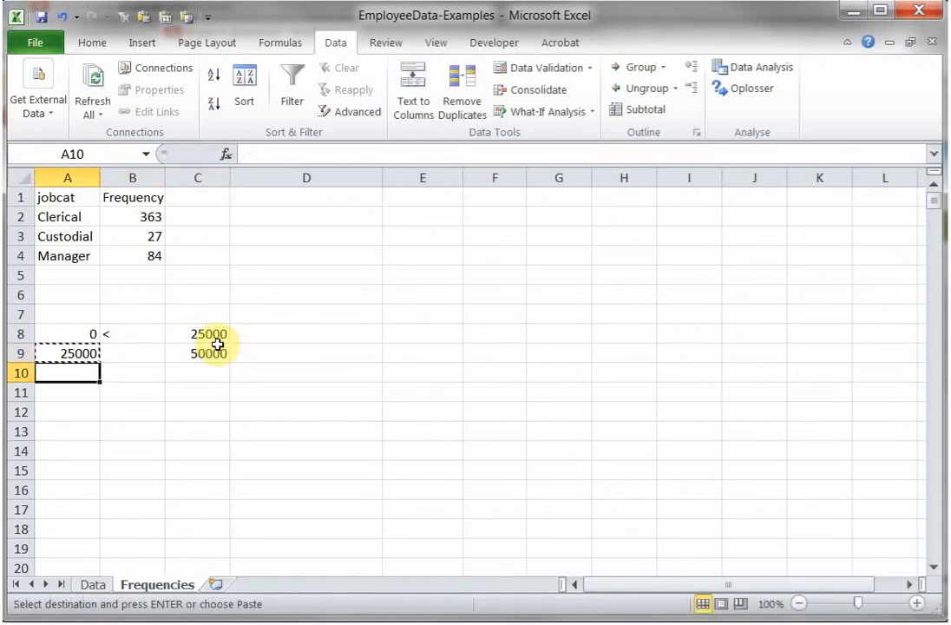
pyautogui.hotkey('ctrl', 'v')
# Enter the upper bounds 75000 in C10 and 150000 in C11
pyautogui.press('Right')
pyautogui.press('Right')
pyautogui.write('7')
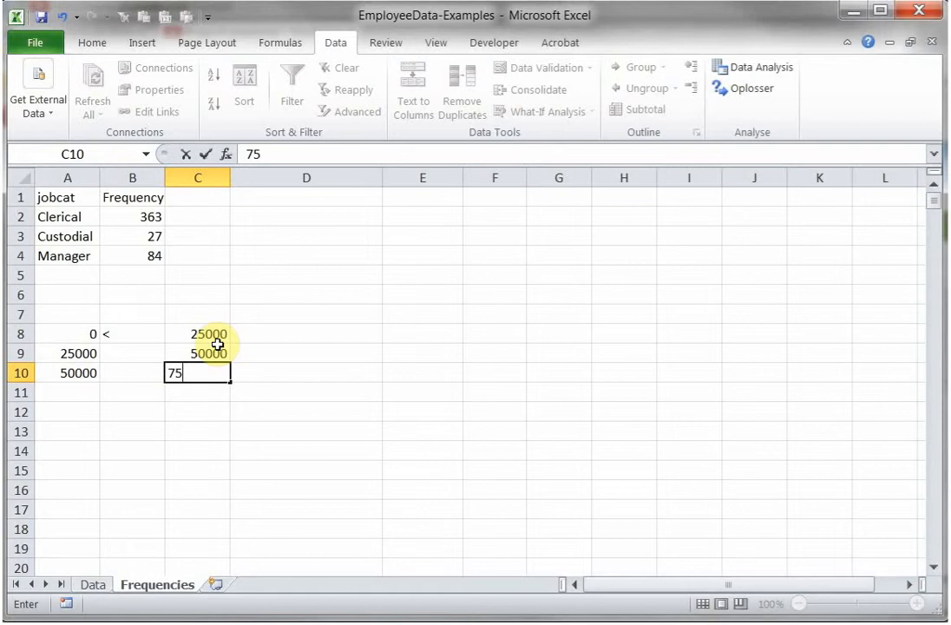
pyautogui.write('5000')
pyautogui.press('Return')
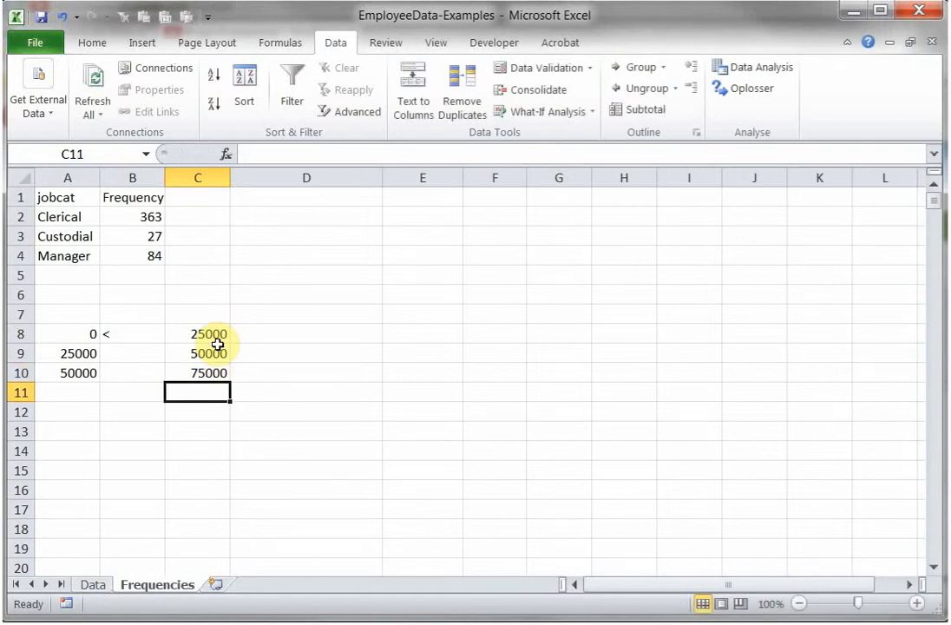
pyautogui.write('15000')
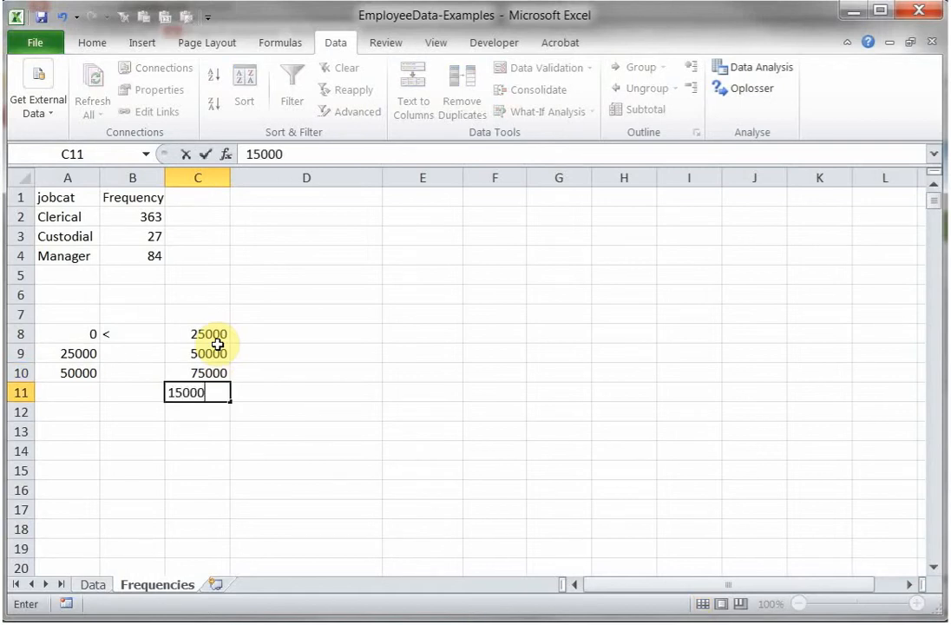
pyautogui.write('0')
pyautogui.press('Return')
# Copy the lower-bound formula from A10 to A11 for the last salary class
pyautogui.press('Up')
pyautogui.press('Up')
pyautogui.press('Left')
pyautogui.press('Left')
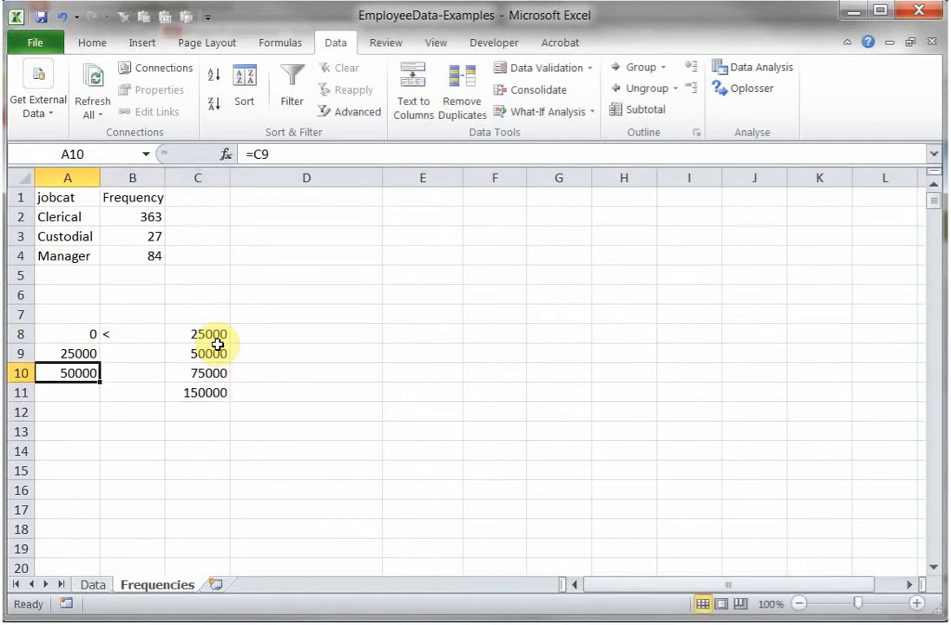
pyautogui.hotkey('ctrl', 'c')
pyautogui.press('Down')
pyautogui.hotkey('ctrl', 'v')
# Copy the < sign from B8 to B9:B11
pyautogui.press('Right')
pyautogui.press('Up')
pyautogui.press('Up')
pyautogui.press('Up')
pyautogui.hotkey('ctrl', 'c')
pyautogui.press('Down')
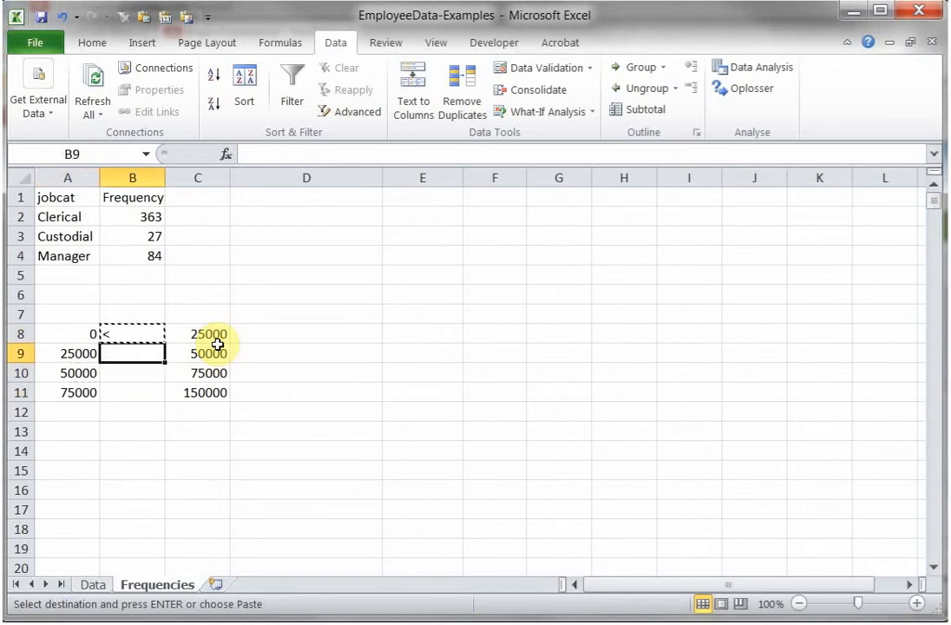
pyautogui.hotkey('shift', 'Down')
pyautogui.hotkey('shift', 'Down')
pyautogui.hotkey('ctrl', 'v')
# Enter the heading Salary in A7 above the salary classes
pyautogui.press('Up')
pyautogui.press('Up')
pyautogui.press('Left')
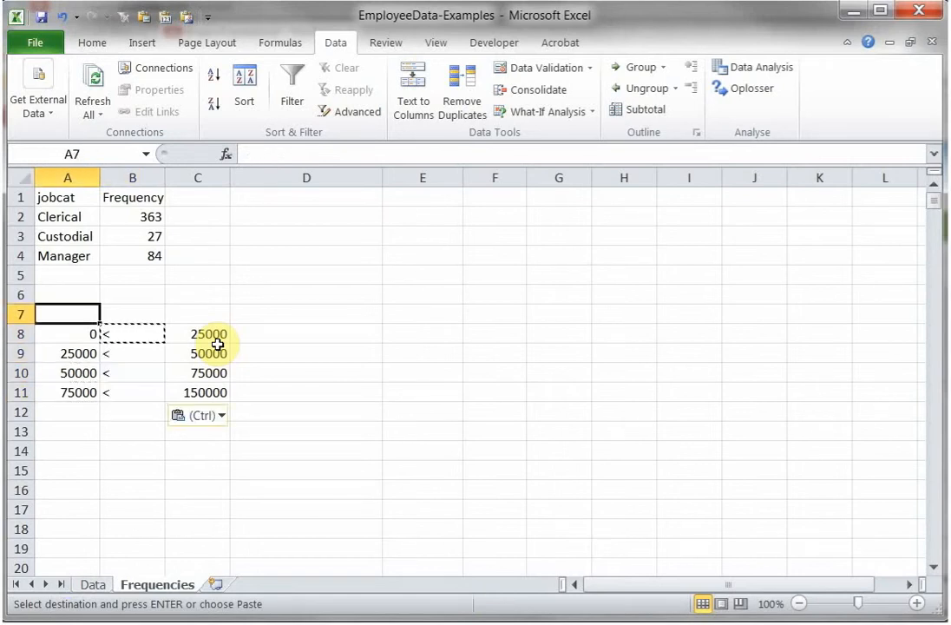
pyautogui.write('Sala')
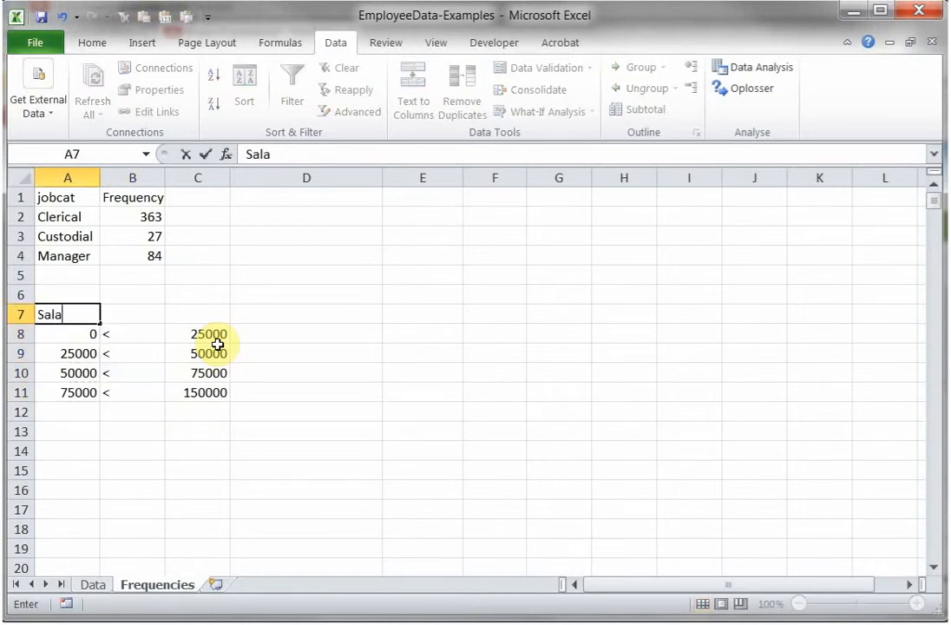
pyautogui.press('Right')
# Start a COUNTIF formula in D8 with the Data sheet's Salary column, Data!F:F, as its range
pyautogui.press('Right')
pyautogui.press('Right')
pyautogui.press('Down')
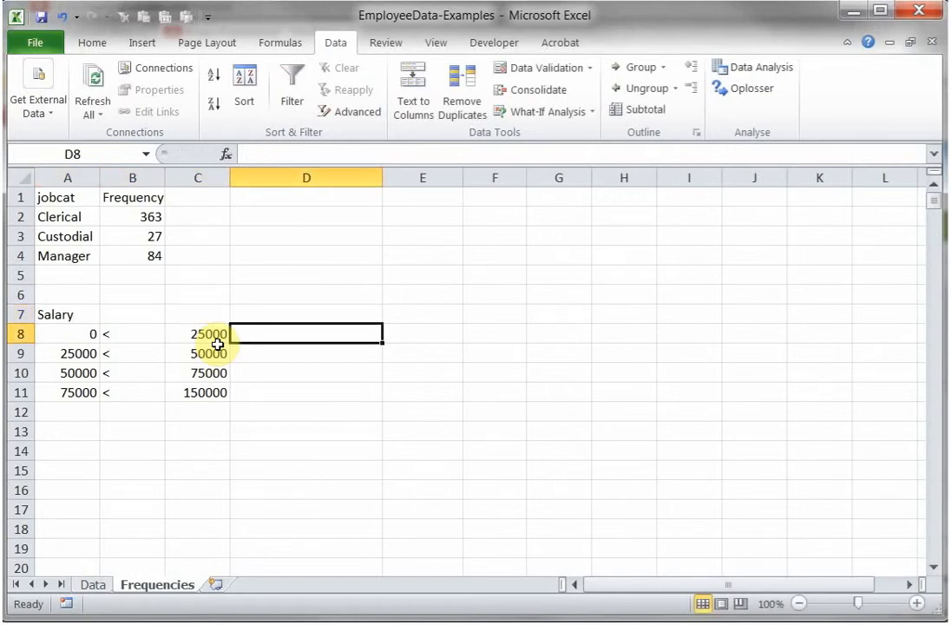
pyautogui.write('=count')
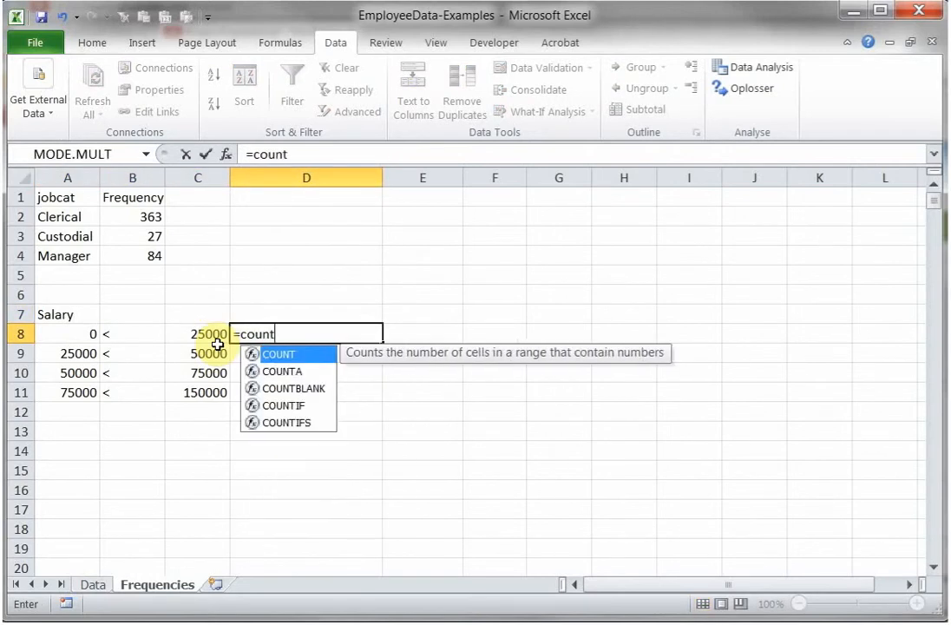
pyautogui.write('if(')
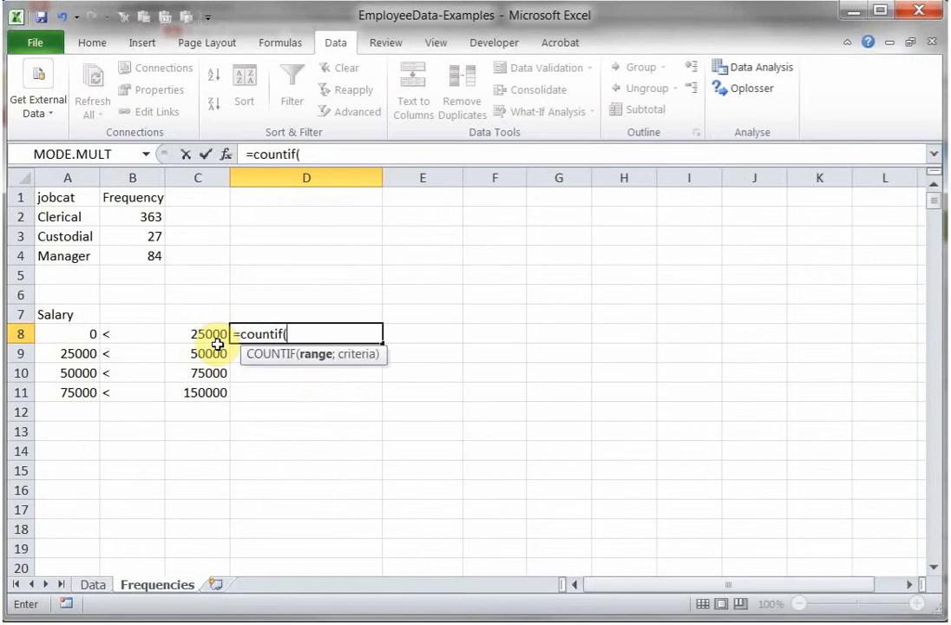
pyautogui.click(103, 589)
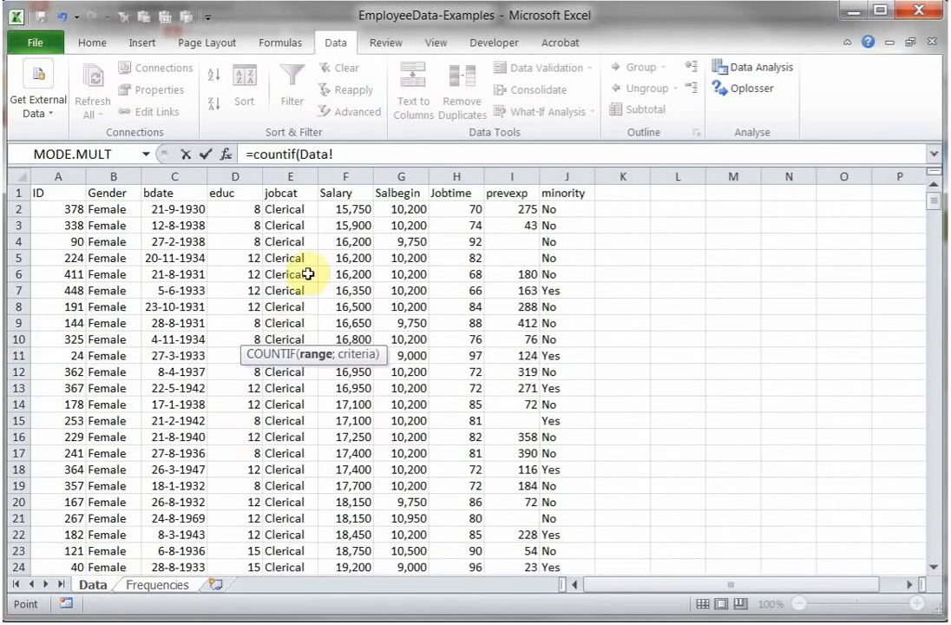
pyautogui.click(355, 176)
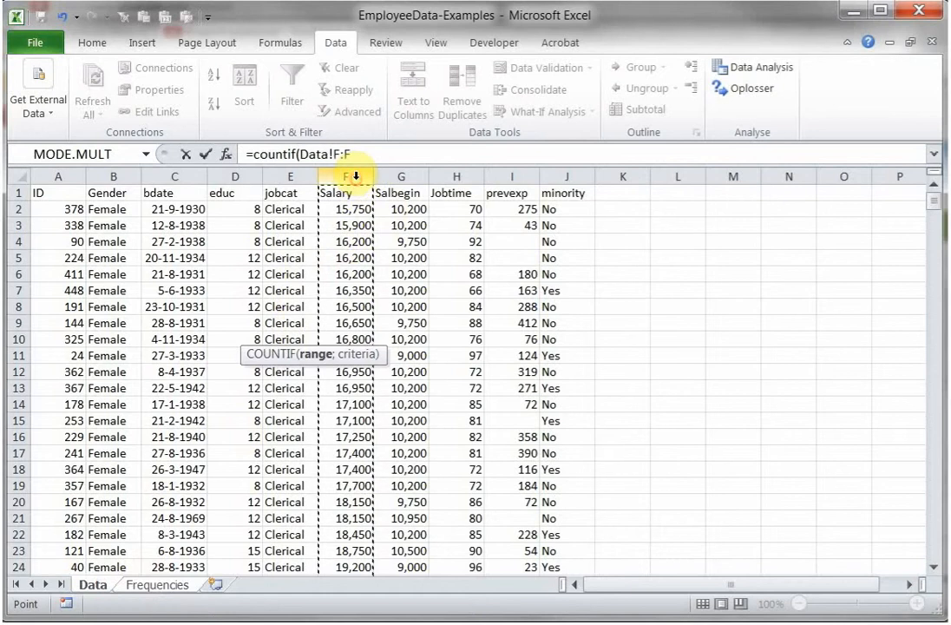
pyautogui.write(';')
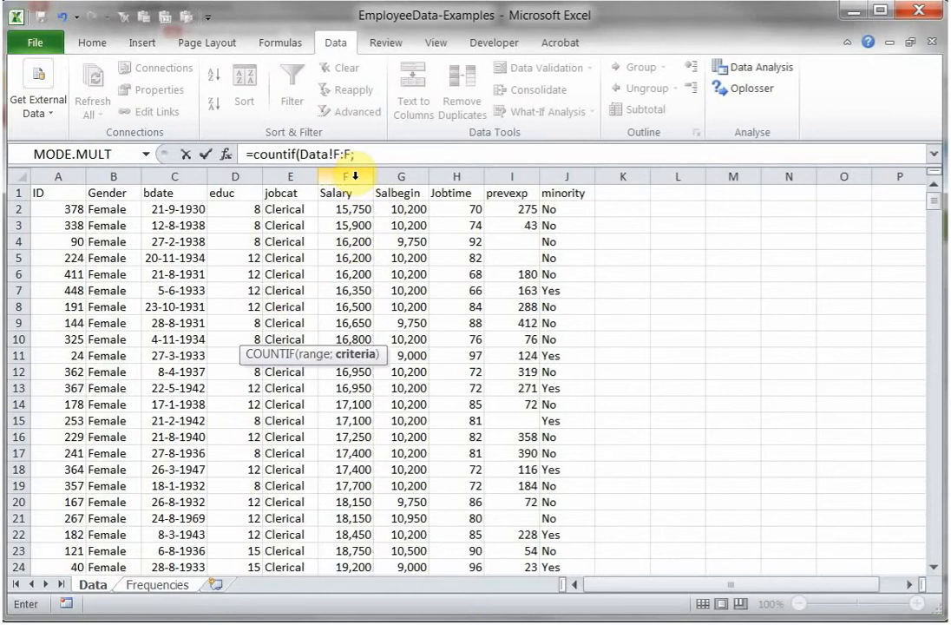
# Complete the formula in D8 with the criterion "<"&C8, removing the Frequencies! sheet prefix from the reference
pyautogui.click(180, 586)
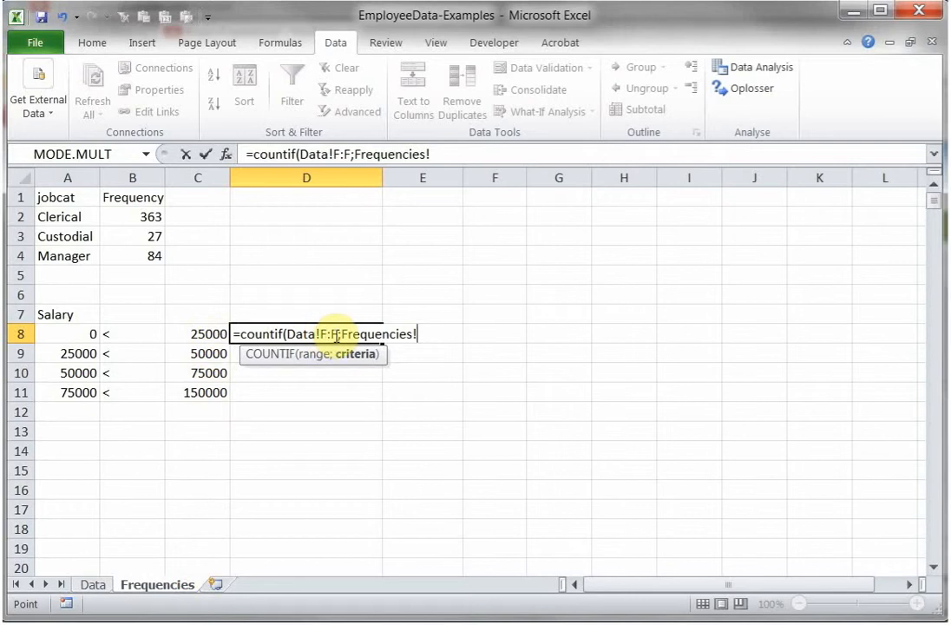
pyautogui.moveTo(343, 334); pyautogui.dragTo(463, 333)
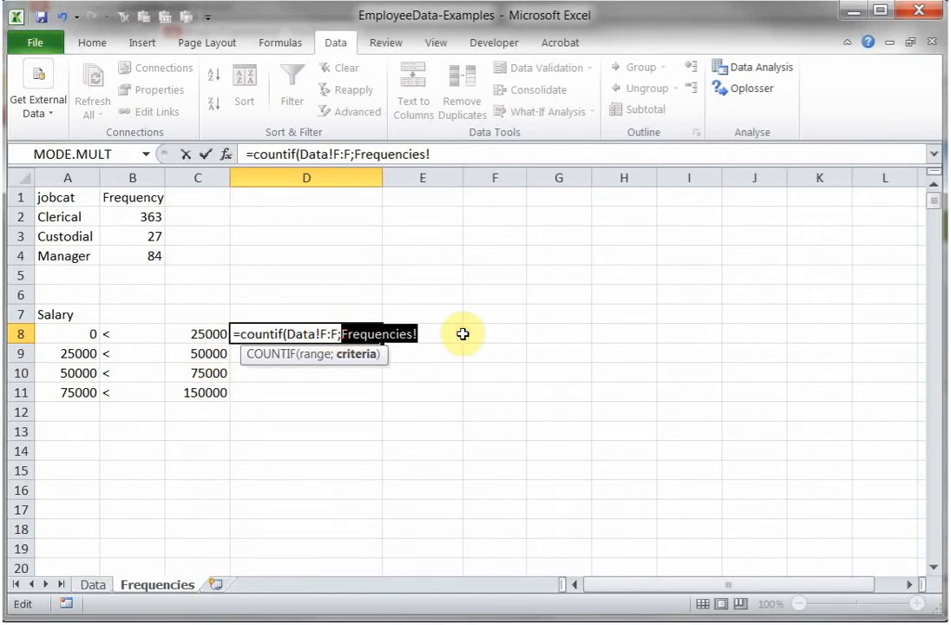
pyautogui.write('"<"&')
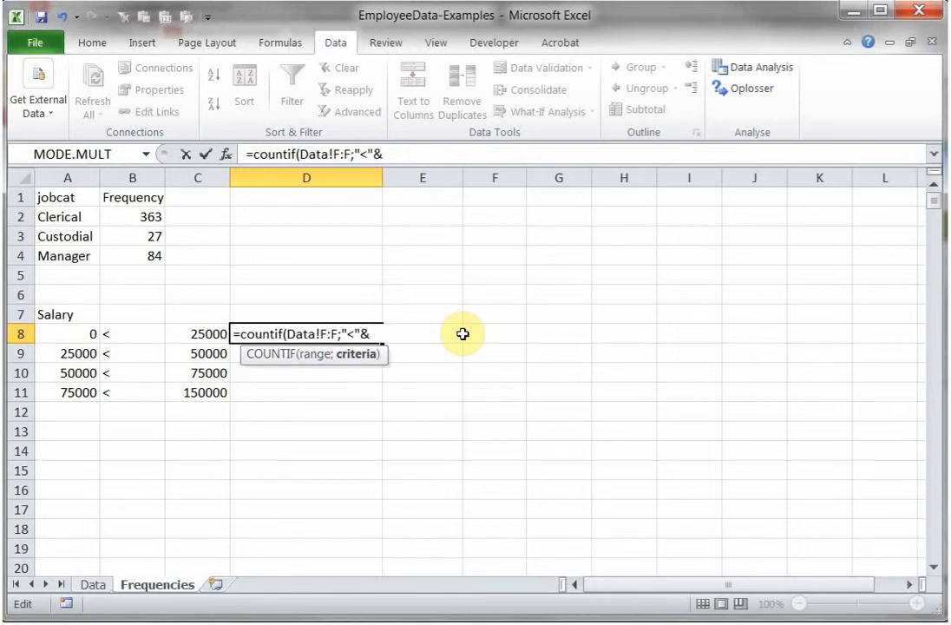
pyautogui.click(205, 332)
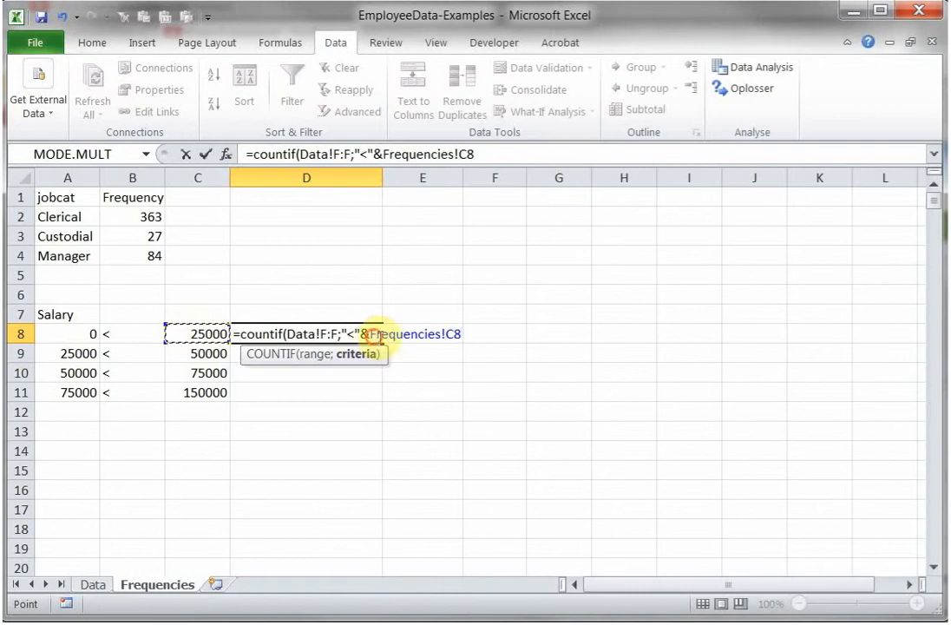
pyautogui.moveTo(372, 334); pyautogui.dragTo(449, 335)
pyautogui.press('Delete')
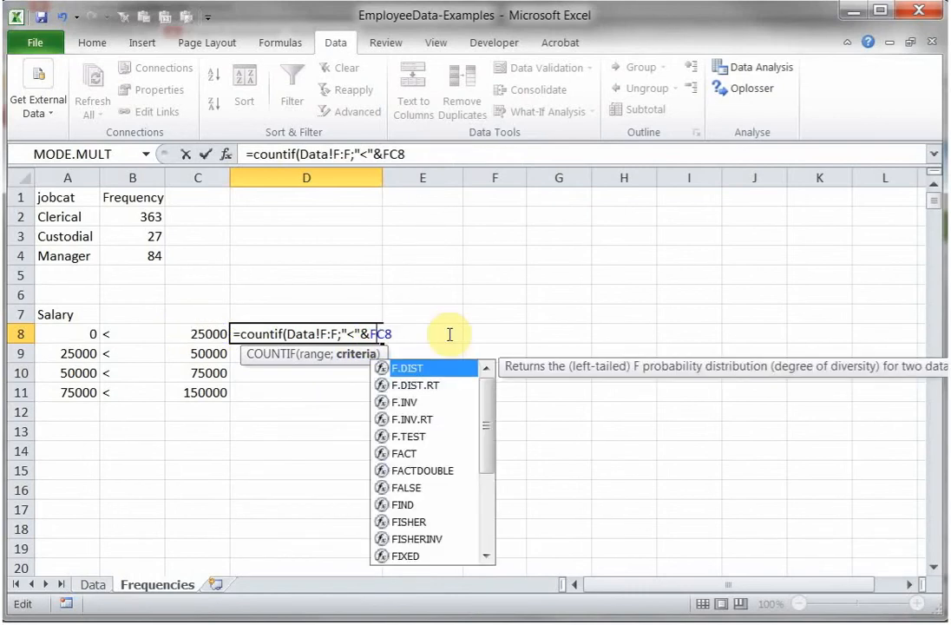
pyautogui.press('BackSpace')
pyautogui.click(436, 335)
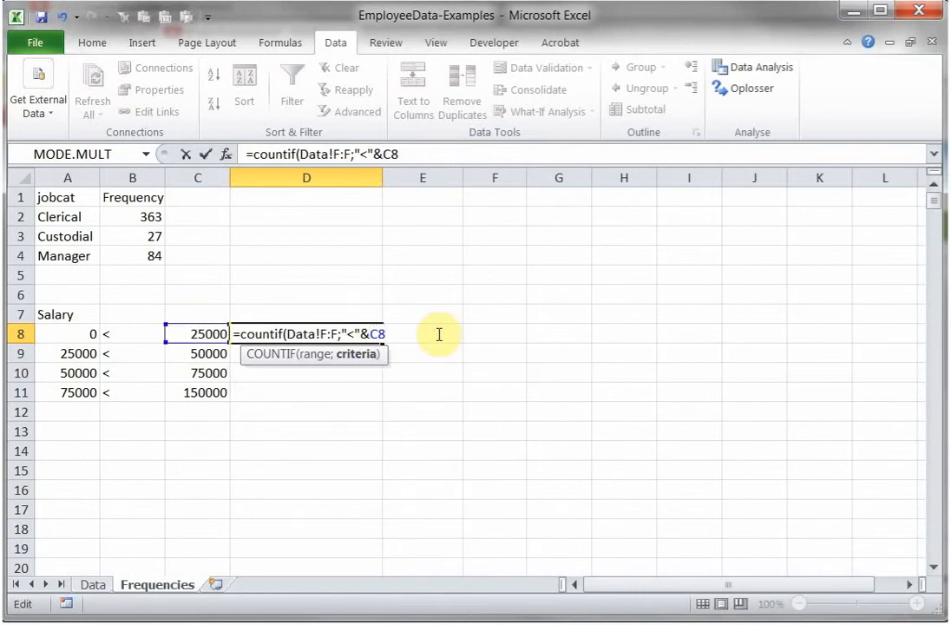
pyautogui.press('Return')
# Copy the COUNTIF formula from D8 to D9:D11 and select D11 to check its formula
pyautogui.press('Up')
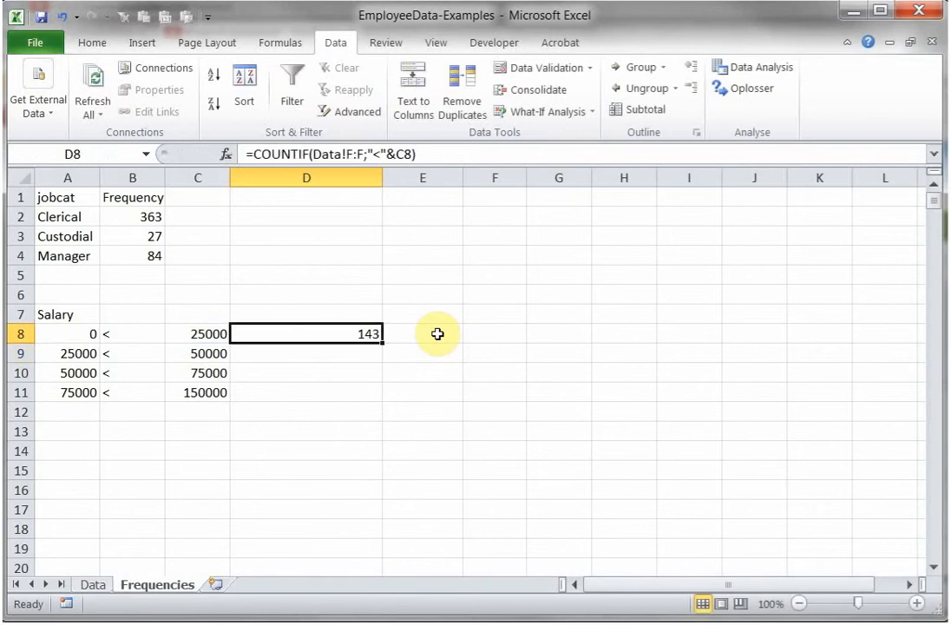
pyautogui.hotkey('ctrl', 'c')
pyautogui.press('Down')
pyautogui.hotkey('shift', 'Down')
pyautogui.hotkey('shift', 'Down')
pyautogui.hotkey('ctrl', 'v')
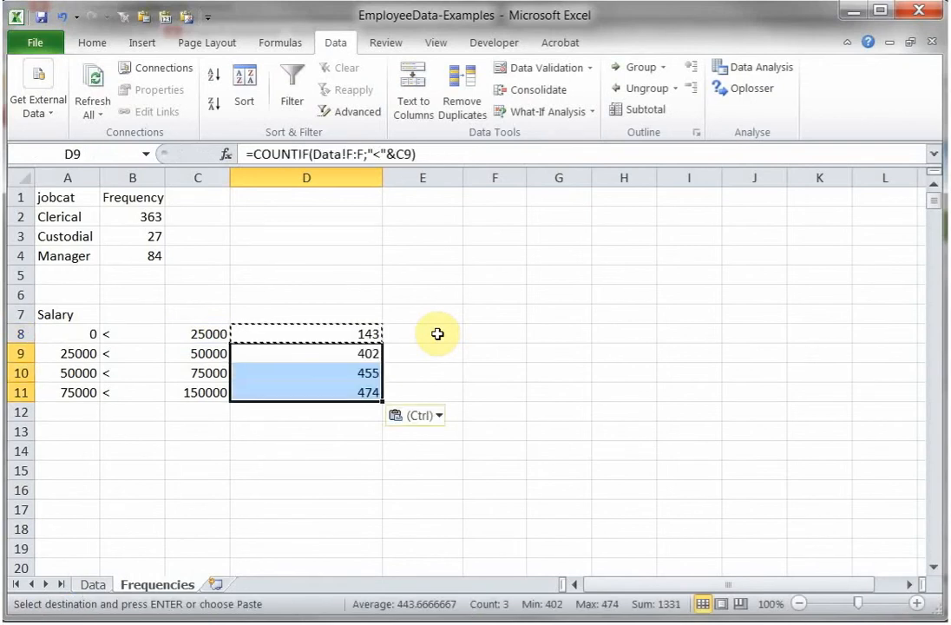
pyautogui.click(346, 391)
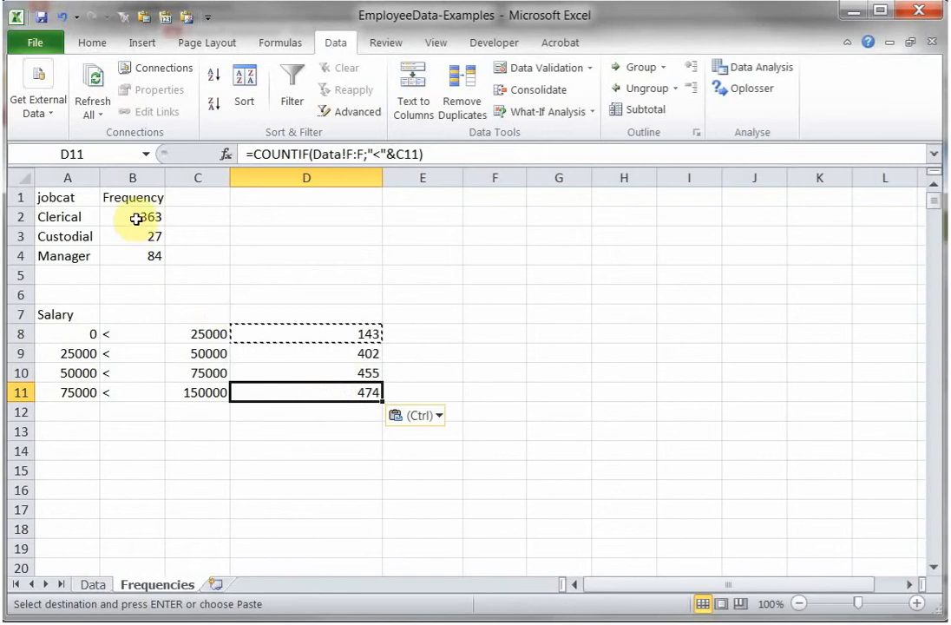
# Sum the job category frequencies in B5 with =SUM(B2:B4)
pyautogui.moveTo(136, 217); pyautogui.dragTo(132, 257)
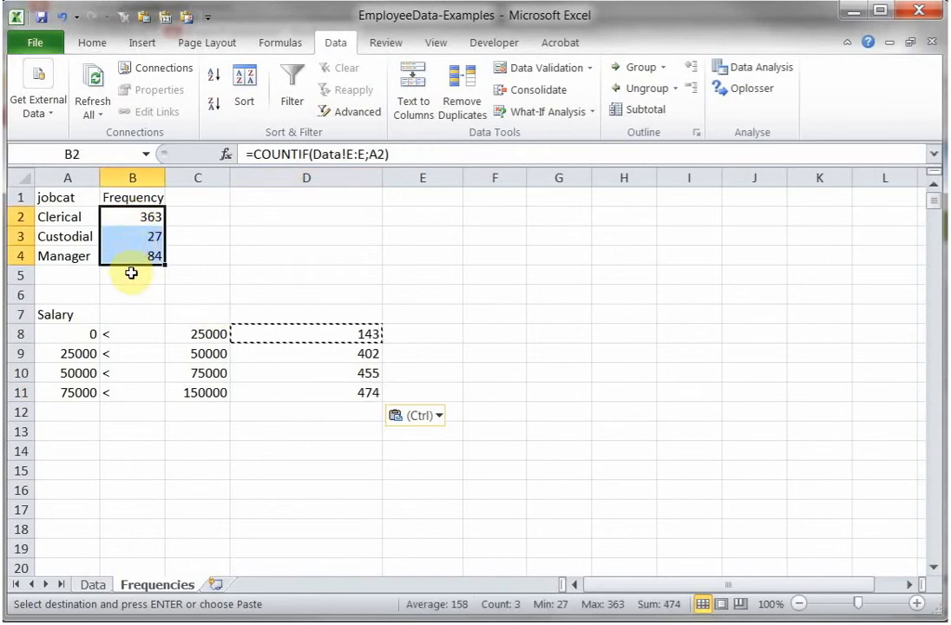
pyautogui.click(132, 273)
pyautogui.hotkey('alt', '=')
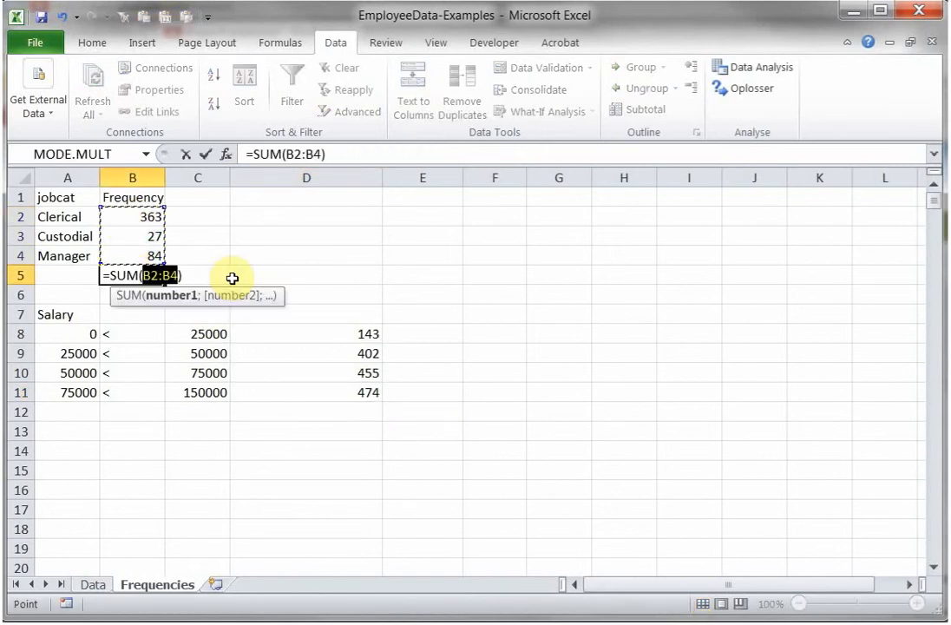
pyautogui.press('Return')
# Label the sum row Total in A5 and select the last salary count in D11
pyautogui.press('Up')
pyautogui.press('Left')
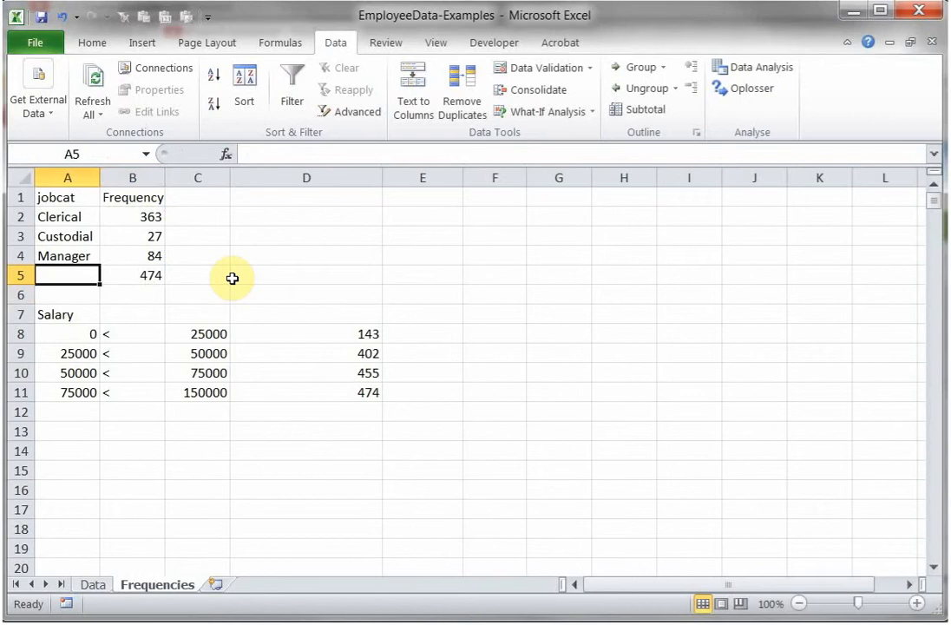
pyautogui.write('Total')
pyautogui.press('Return')
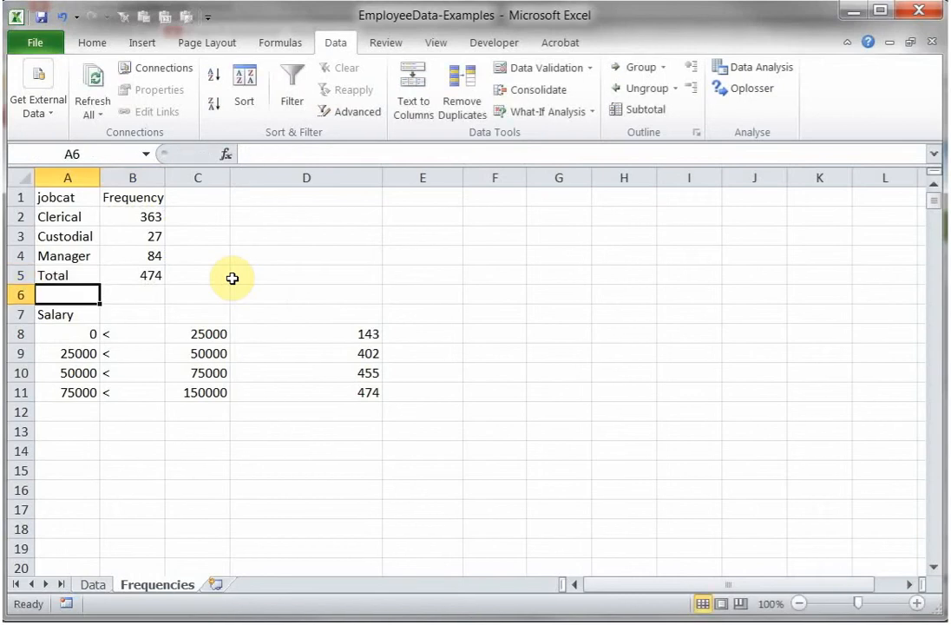
pyautogui.click(310, 394)
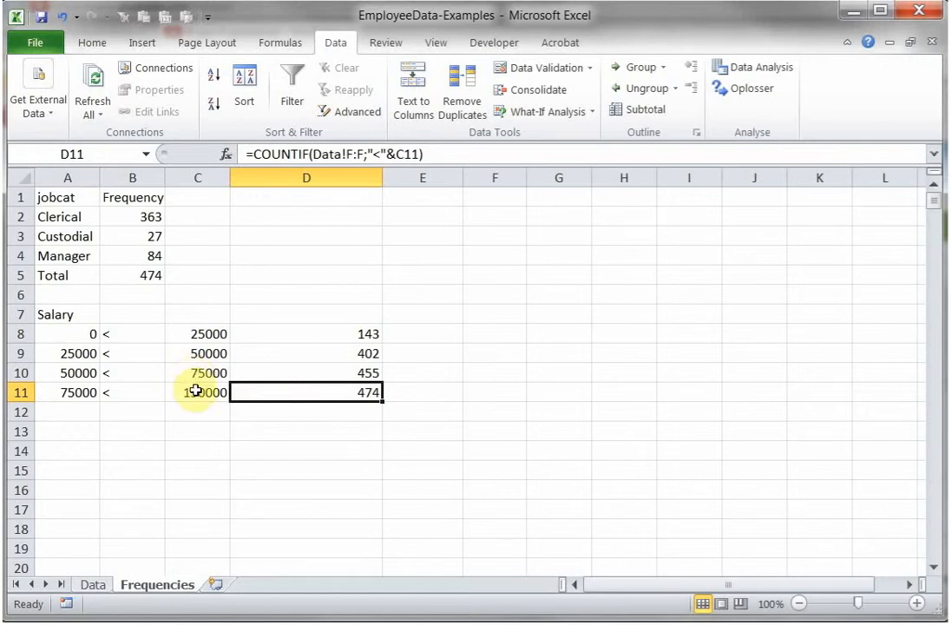
# Enter the heading "Cumulative frequencies" in D7 above the salary counts
pyautogui.click(278, 314)
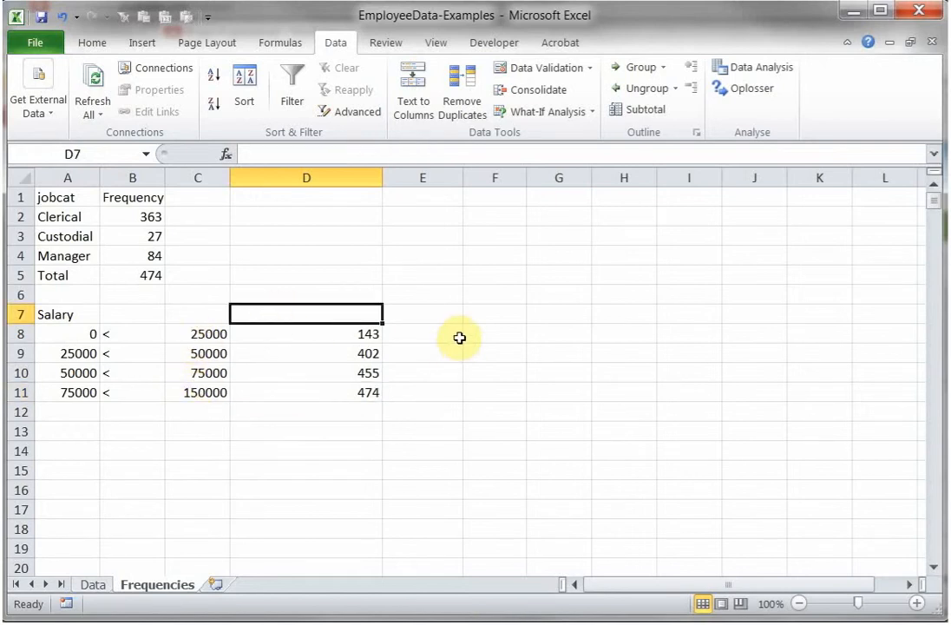
pyautogui.write('Cum')
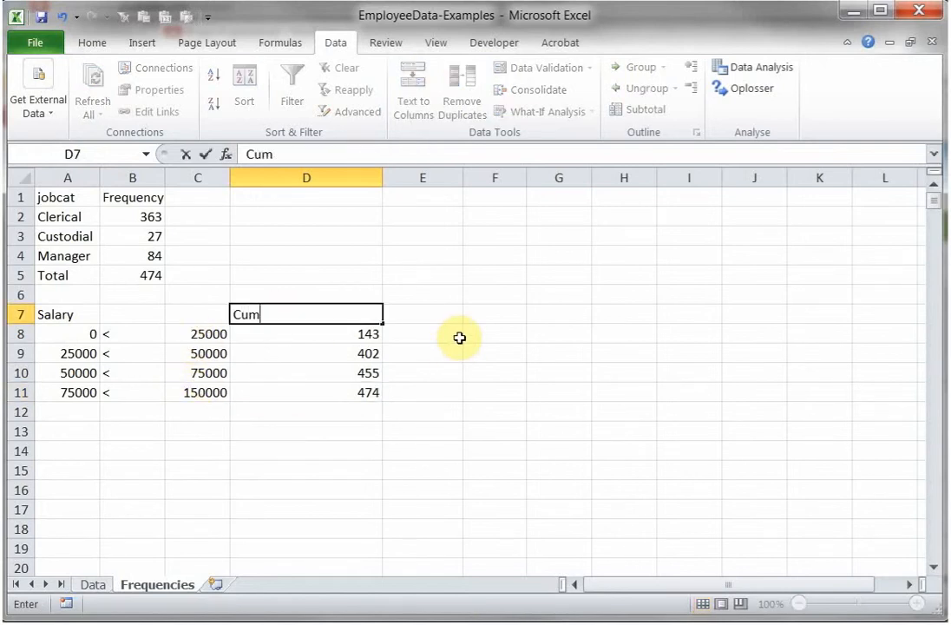
pyautogui.write('ulative fre')
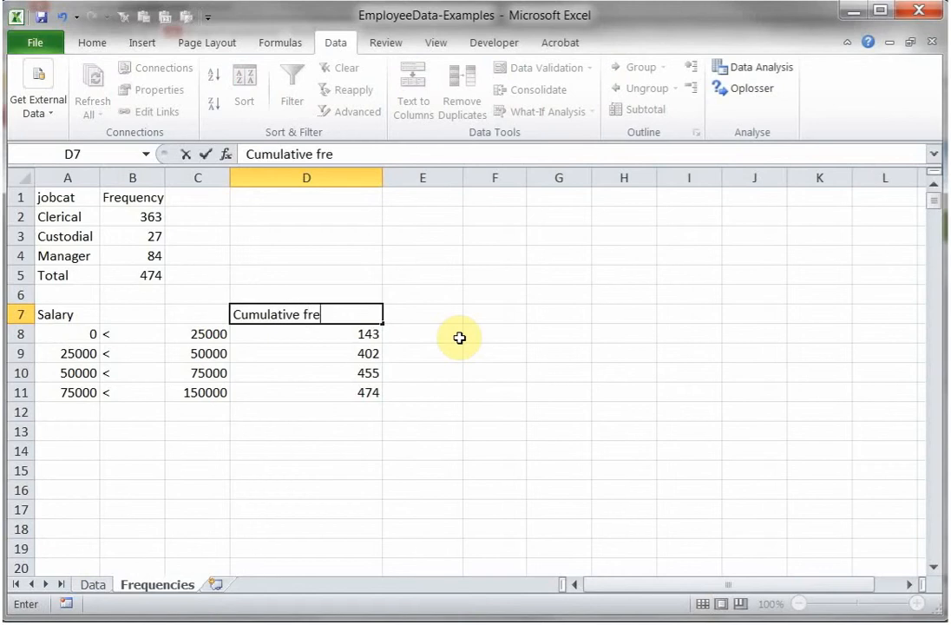
pyautogui.write('quencies')
pyautogui.press('Return')
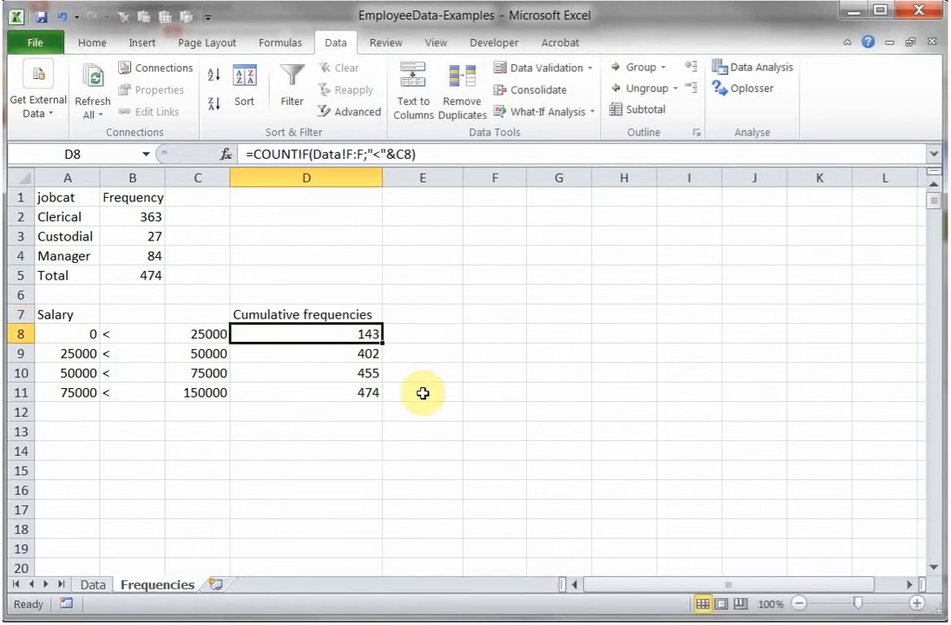
# Enter the heading "Frequency" in E7 of the salary table
pyautogui.click(423, 314)
pyautogui.write('F')
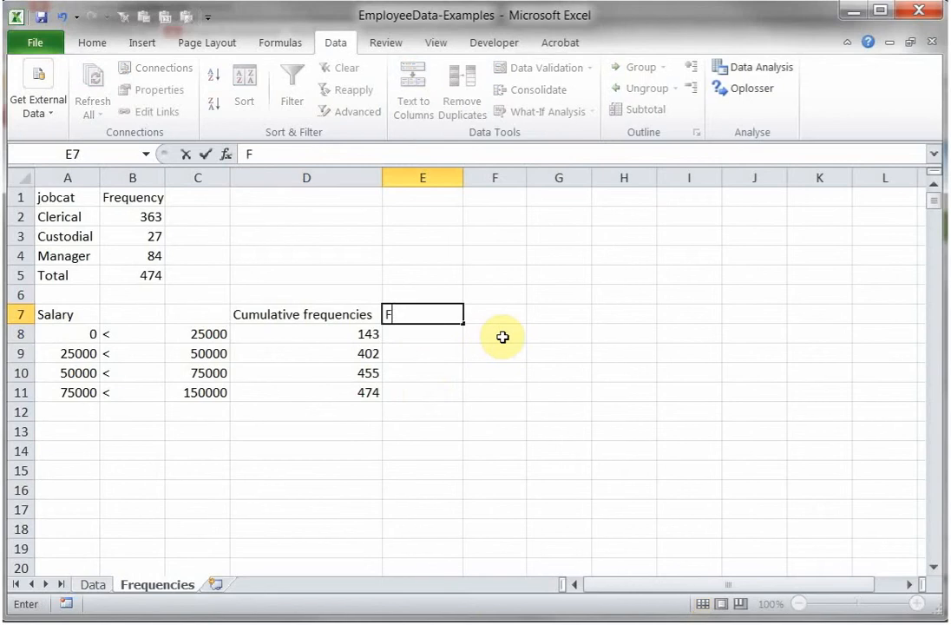
pyautogui.write('requenci')
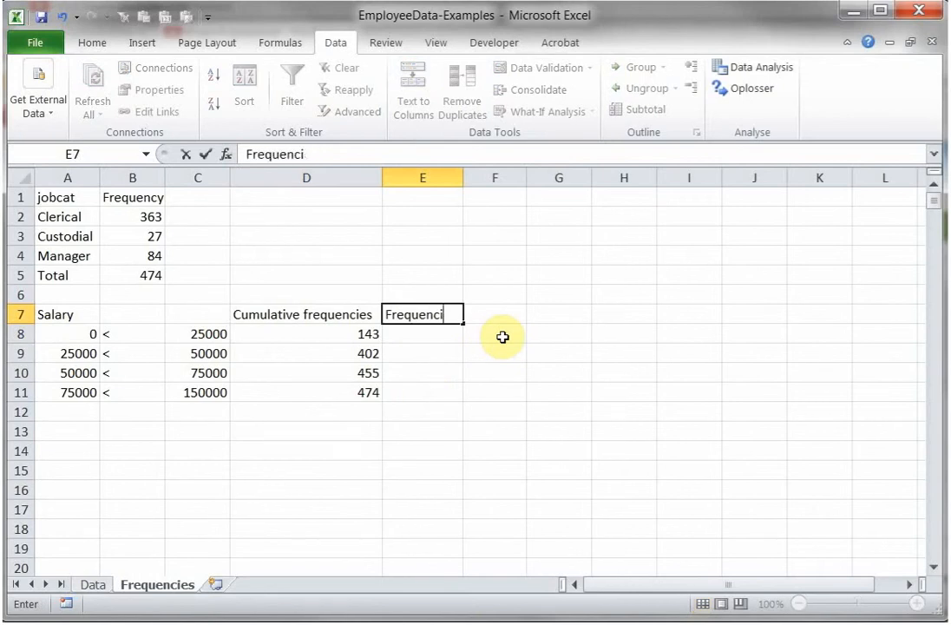
pyautogui.write('ey')
pyautogui.press('Return')
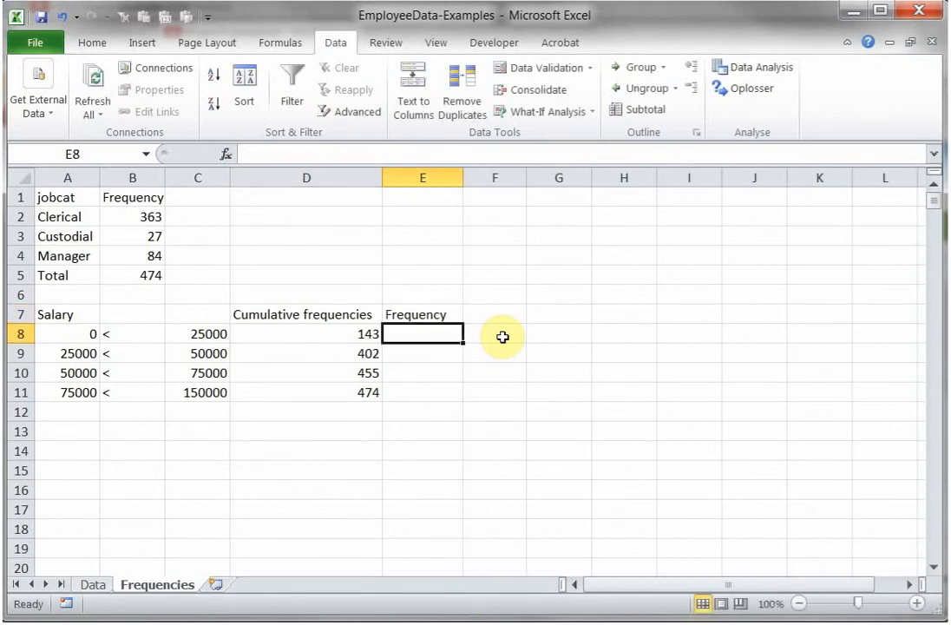
# Derive the first two class frequencies with =D8 in E8 and =D9-D8 in E9
pyautogui.write('=')
pyautogui.press('Left')
pyautogui.press('Return')
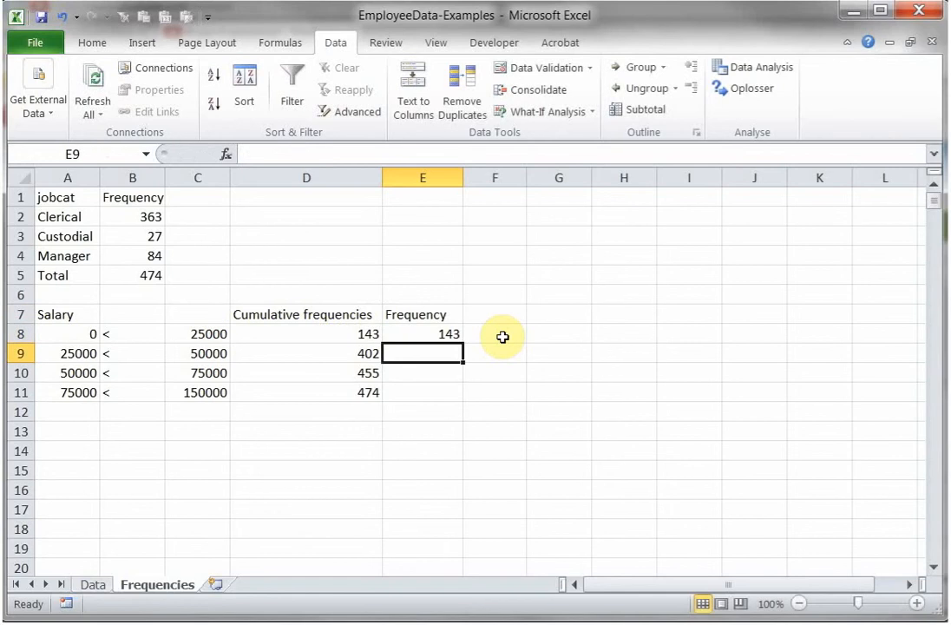
pyautogui.write('=')
pyautogui.press('Left')
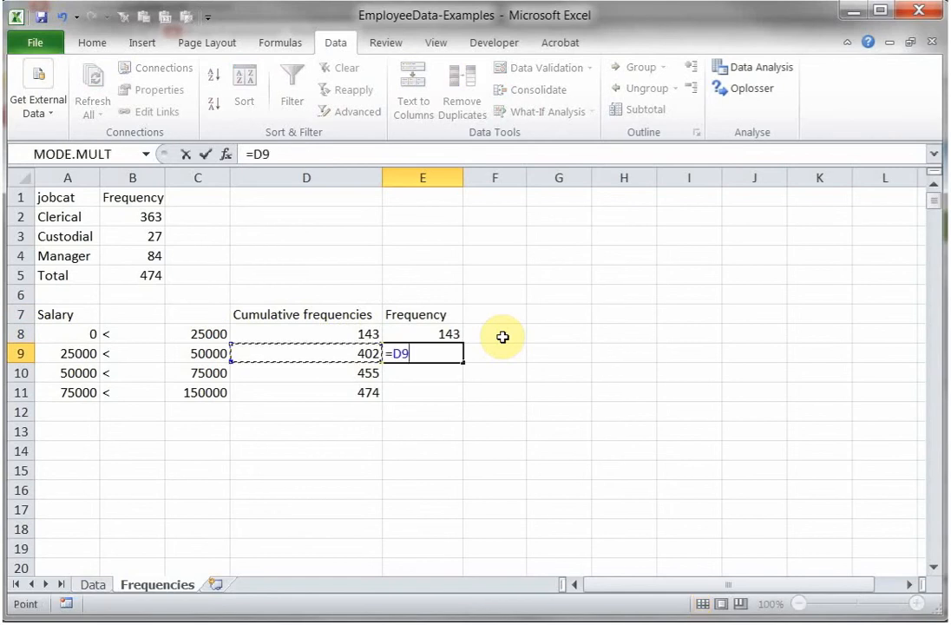
pyautogui.write('-')
pyautogui.press('Left')
pyautogui.press('Up')
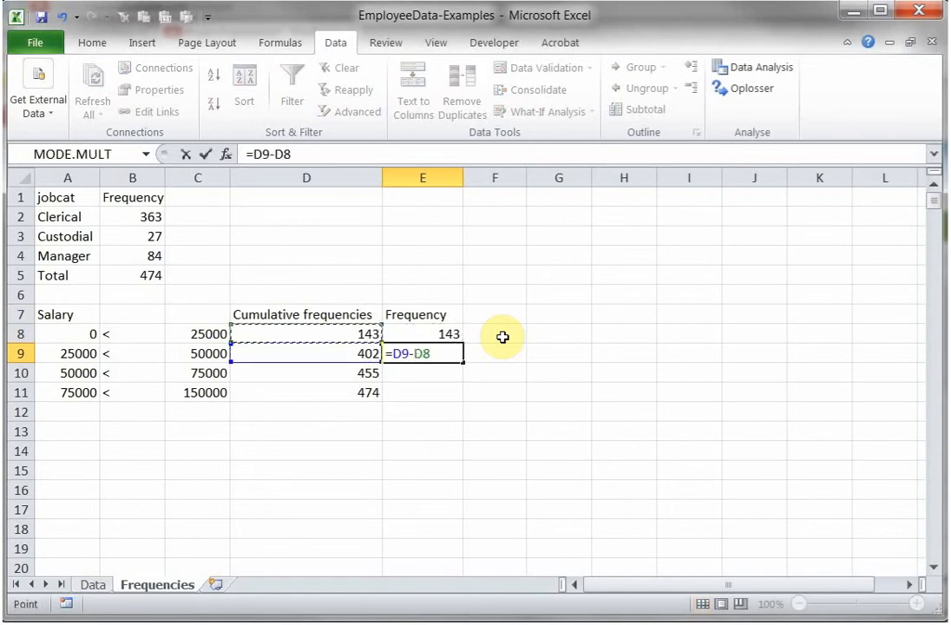
pyautogui.press('Return')
# Copy the difference formula from E9 to E10:E11 and clear the copy marquee
pyautogui.press('Up')
pyautogui.hotkey('ctrl', 'c')
pyautogui.press('Down')
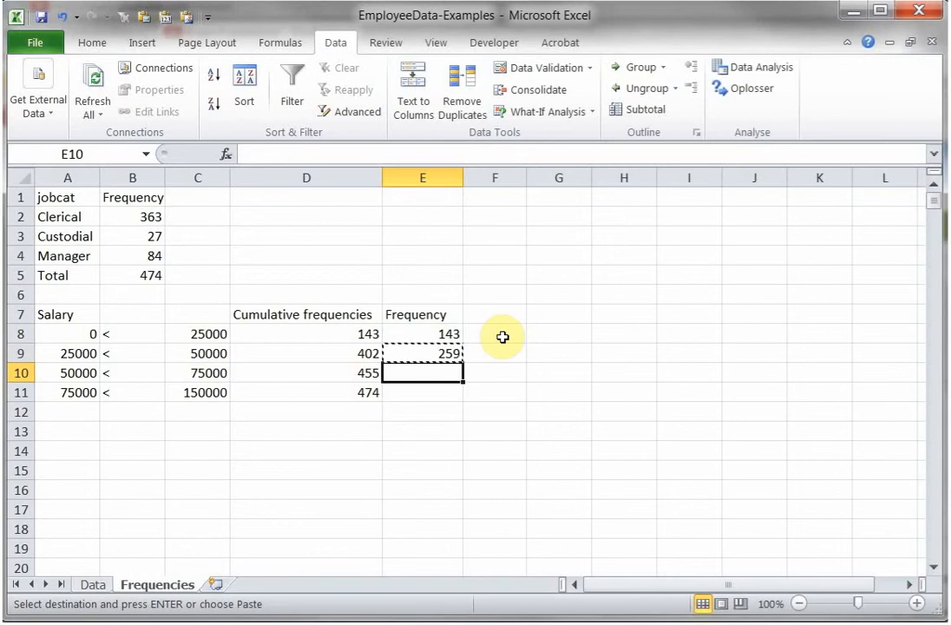
pyautogui.hotkey('shift', 'Down')
pyautogui.hotkey('ctrl', 'v')
pyautogui.press('Right')
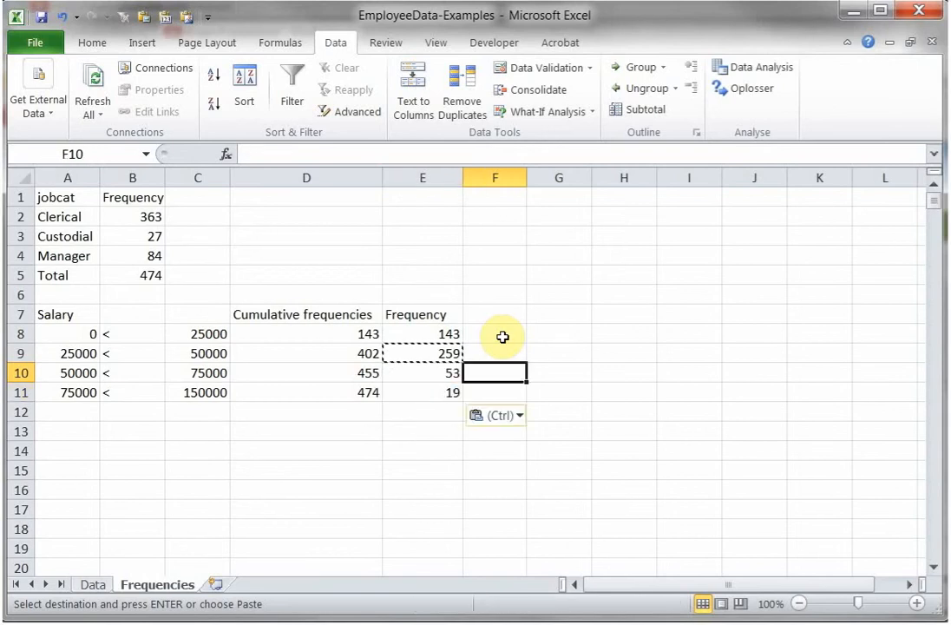
pyautogui.press('Escape')
# Enter a second "Frequency" heading in F7 of the salary table
pyautogui.press('Up')
pyautogui.press('Up')
pyautogui.press('Up')
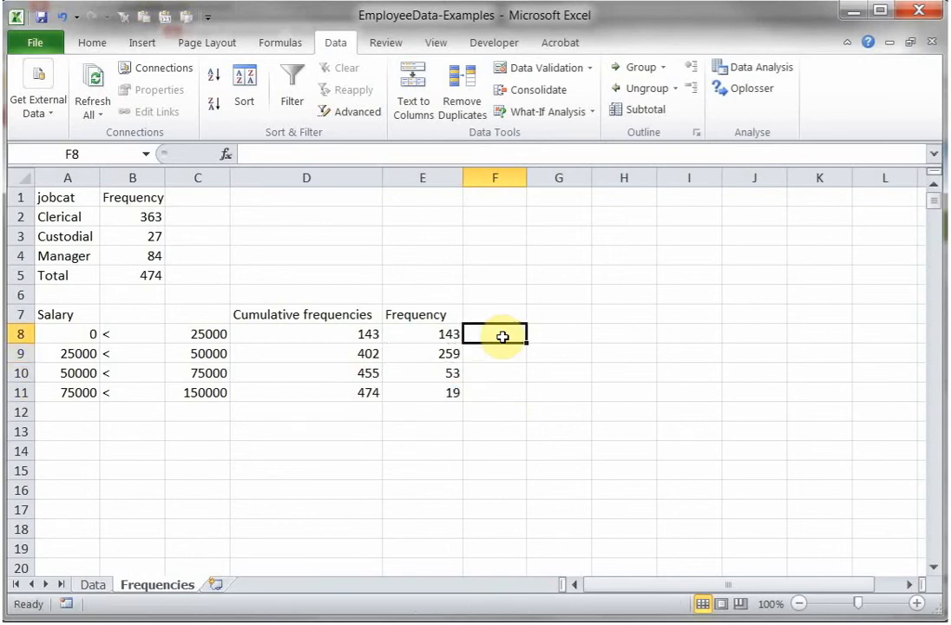
pyautogui.write('F')
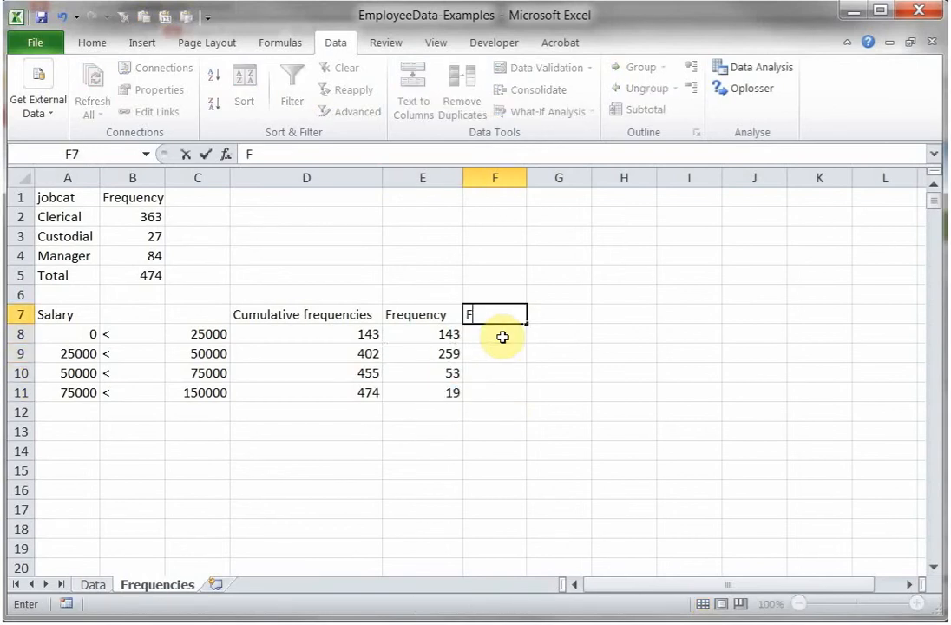
pyautogui.write('requency')
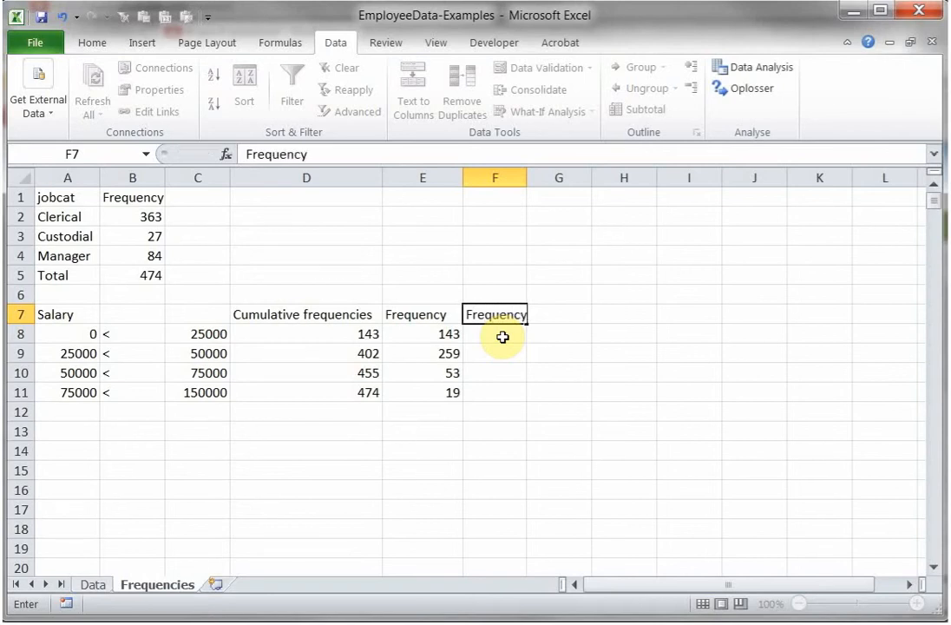
pyautogui.press('Return')
# Copy the formula text =COUNTIF(Data!F:F;"<"&C8) from D8 into F8, keeping its references unchanged
pyautogui.press('Left')
pyautogui.press('Left')
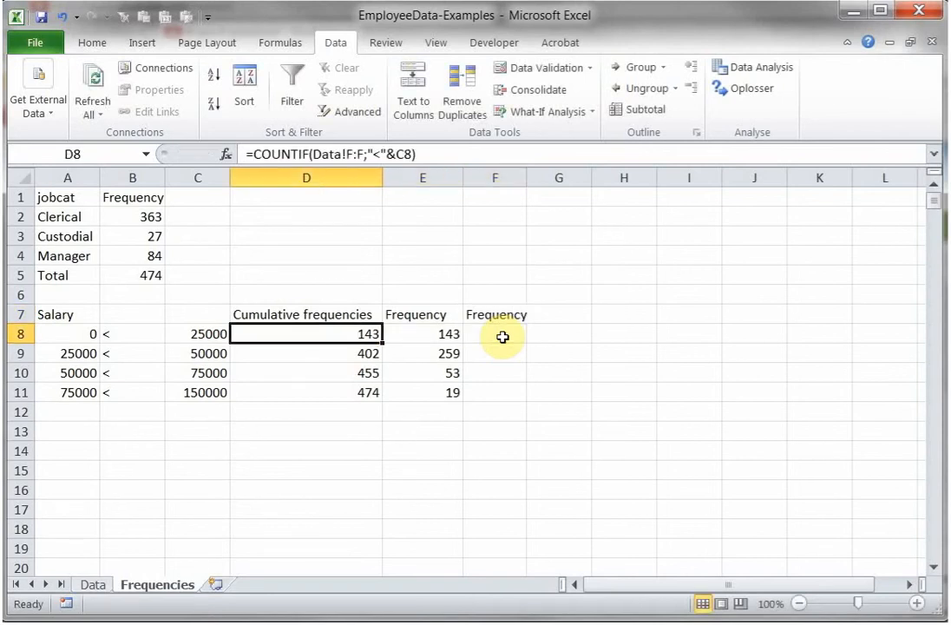
pyautogui.moveTo(417, 154); pyautogui.dragTo(223, 156)
pyautogui.press('Escape')
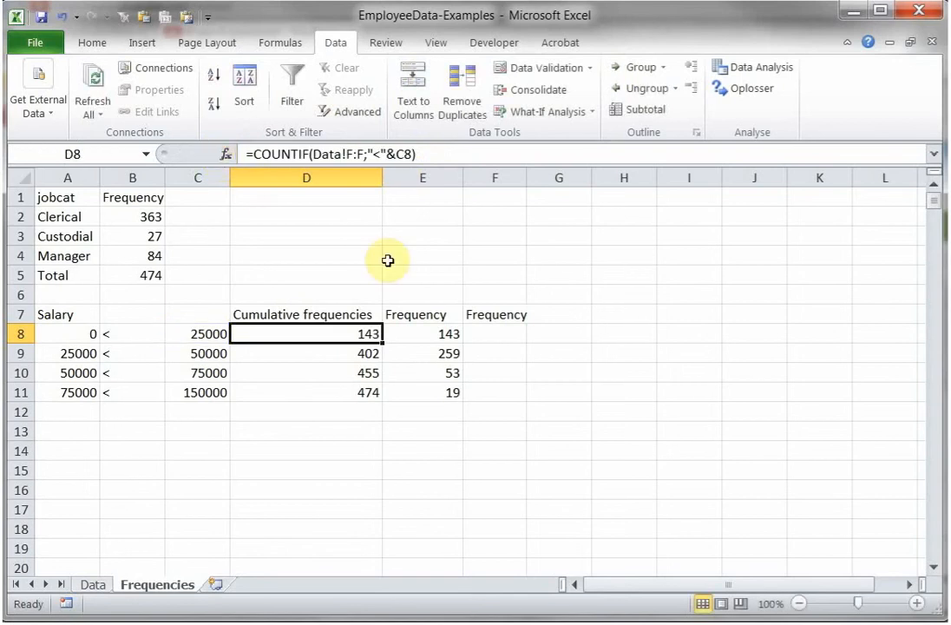
pyautogui.click(486, 336)
pyautogui.hotkey('ctrl', 'v')
# Copy the formula text =COUNTIF(Data!F:F;"<"&C9) from D9 into F9, keeping its references unchanged
pyautogui.click(492, 352)
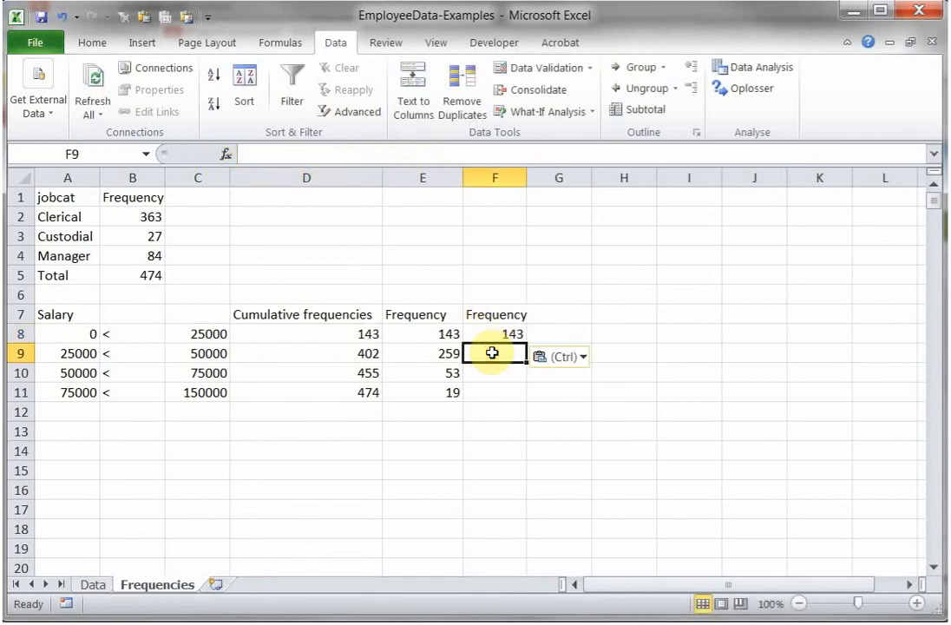
pyautogui.click(354, 355)
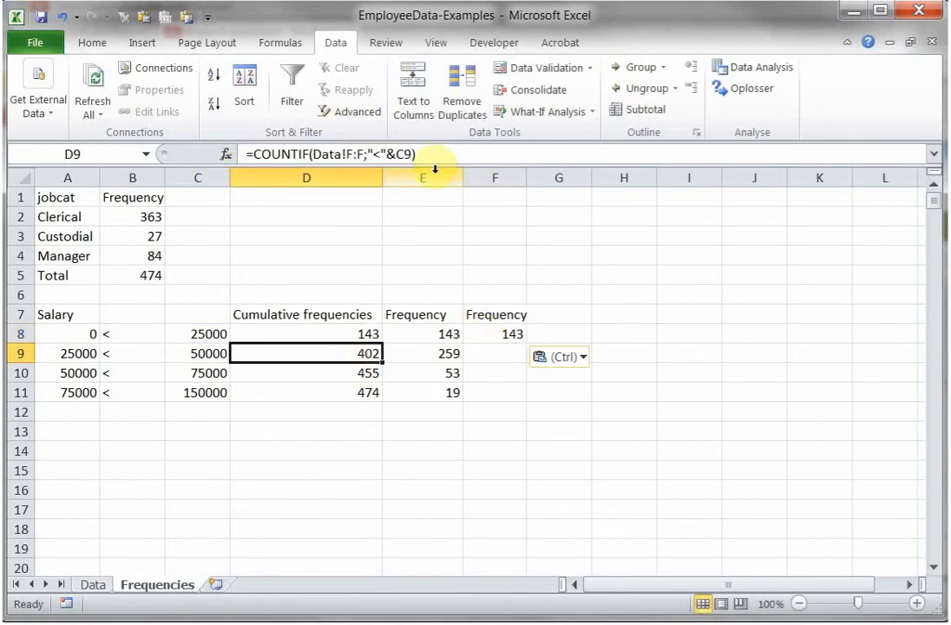
pyautogui.moveTo(429, 154); pyautogui.dragTo(159, 153)
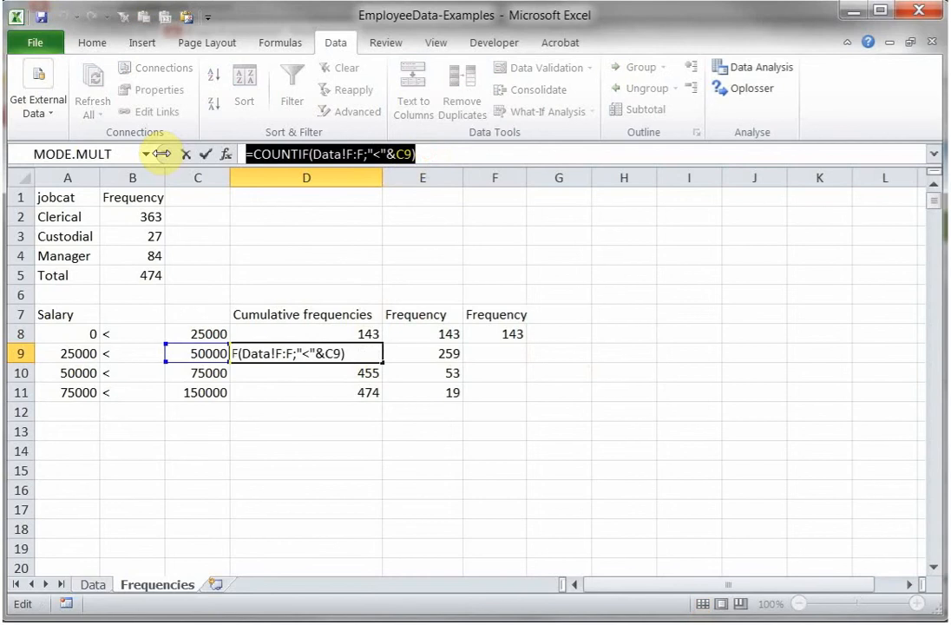
pyautogui.hotkey('ctrl', 'c')
pyautogui.press('Escape')
pyautogui.click(492, 353)
pyautogui.hotkey('ctrl', 'v')
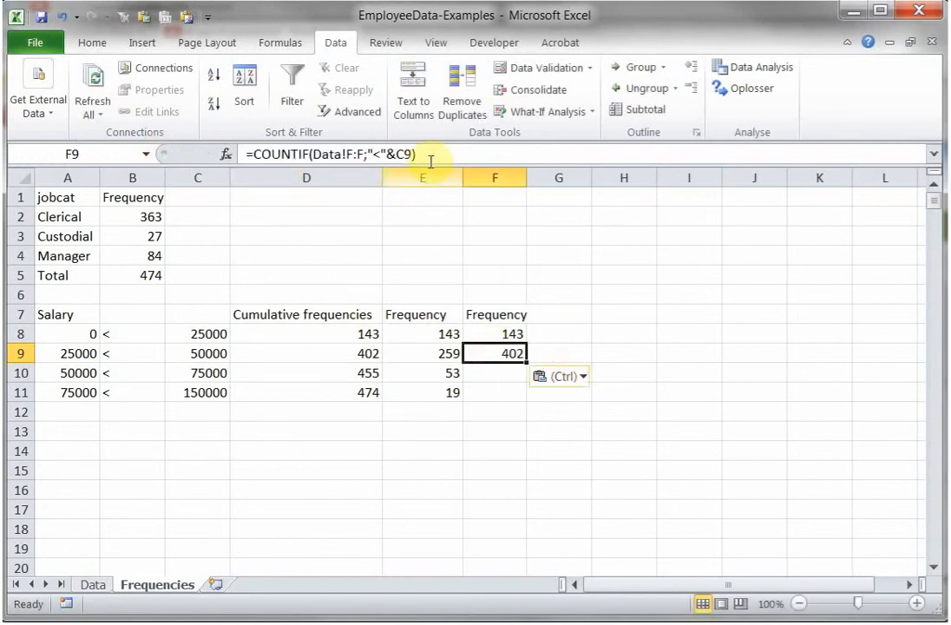
# Extend the COUNTIF formula in F9 with -SUM($F$8:F8), making the start of the summed range absolute
pyautogui.click(430, 157)
pyautogui.write('-')
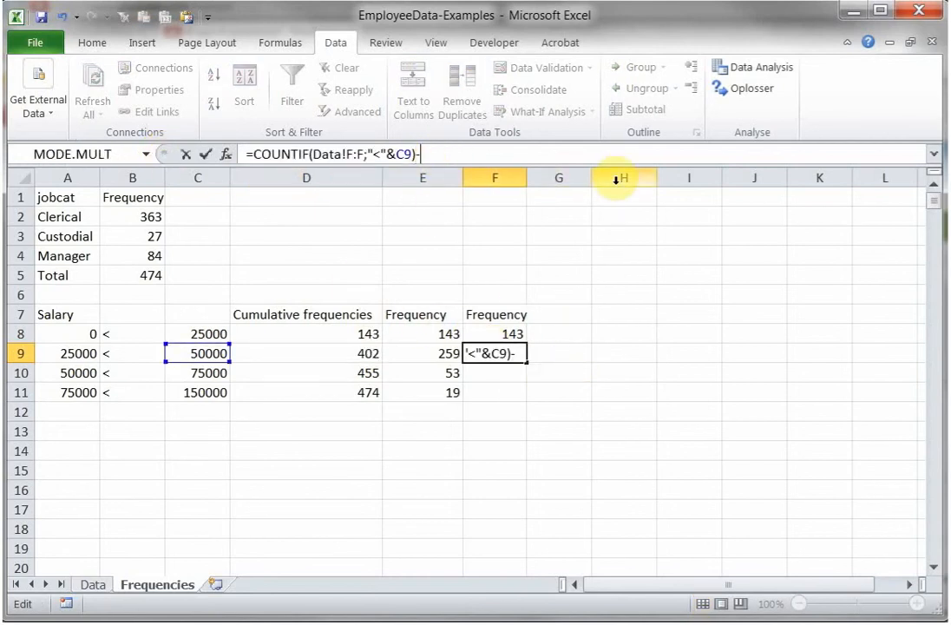
pyautogui.write('sum(')
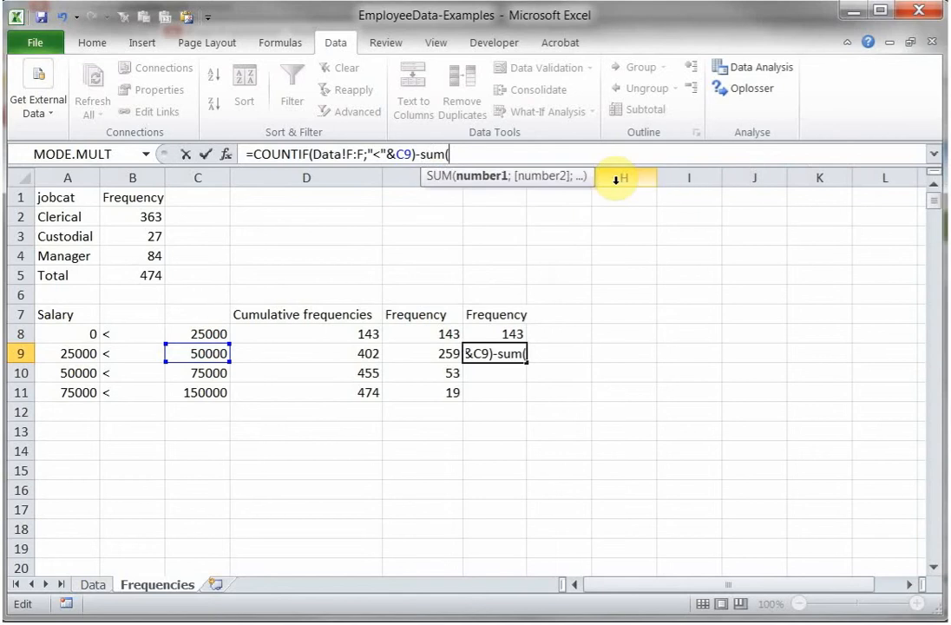
pyautogui.click(493, 333)
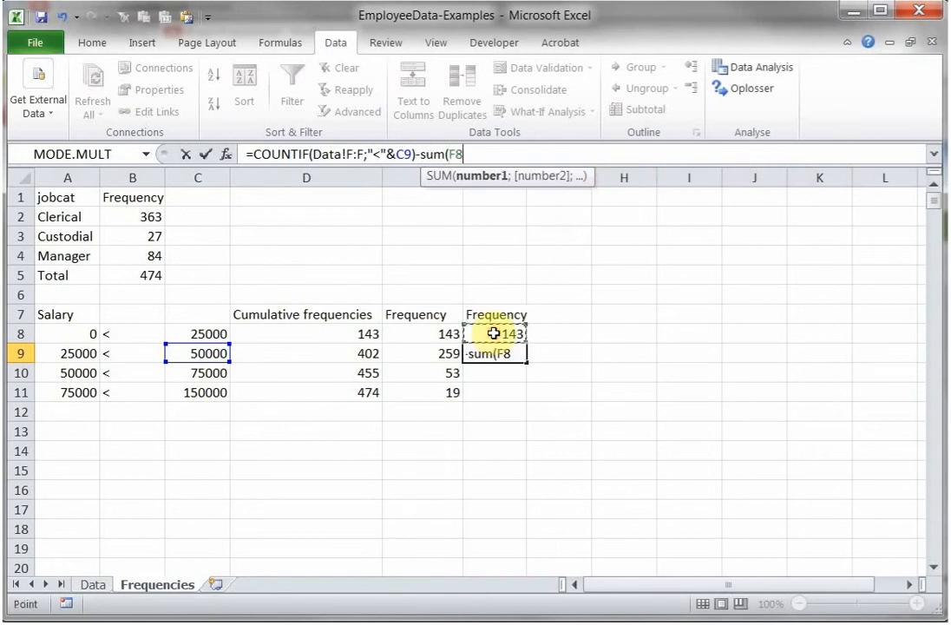
pyautogui.press('F8')
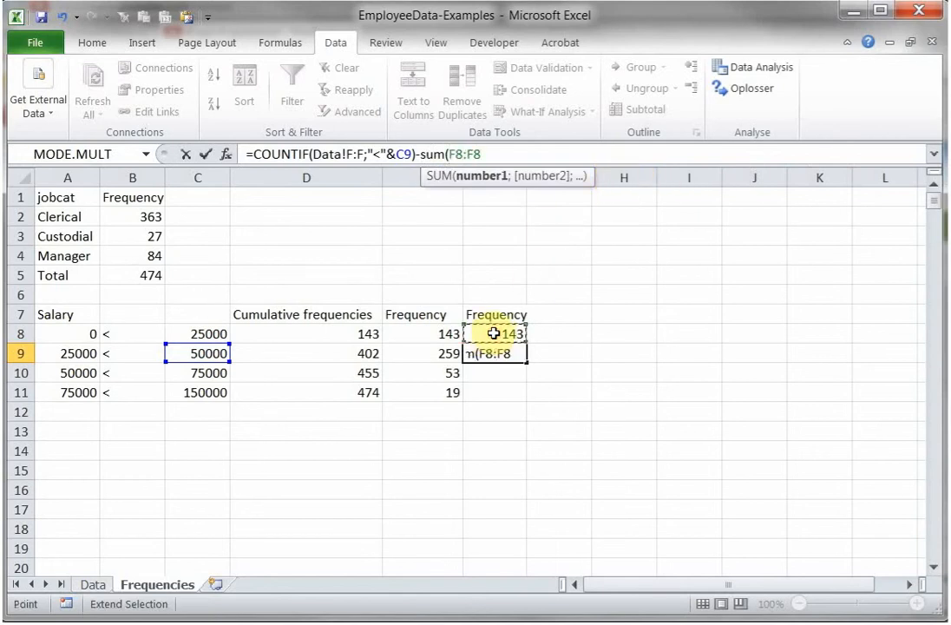
pyautogui.click(495, 152)
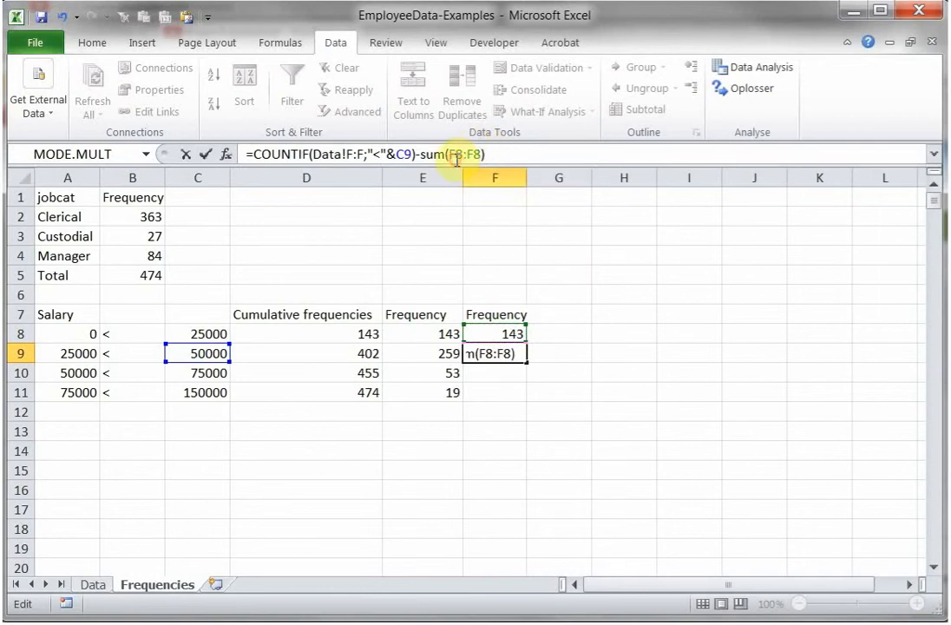
pyautogui.click(455, 158)
pyautogui.press('F4')
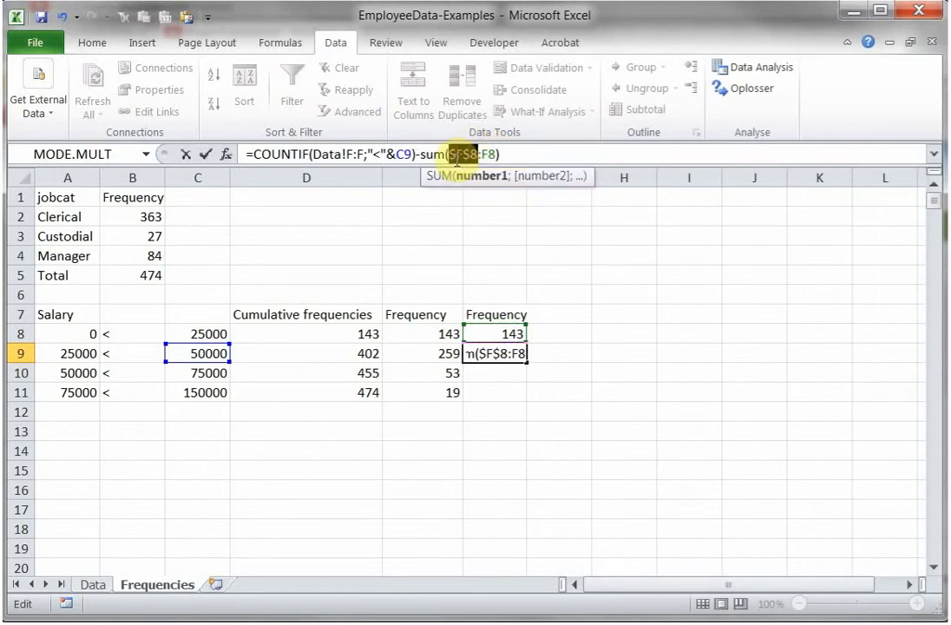
pyautogui.press('Return')
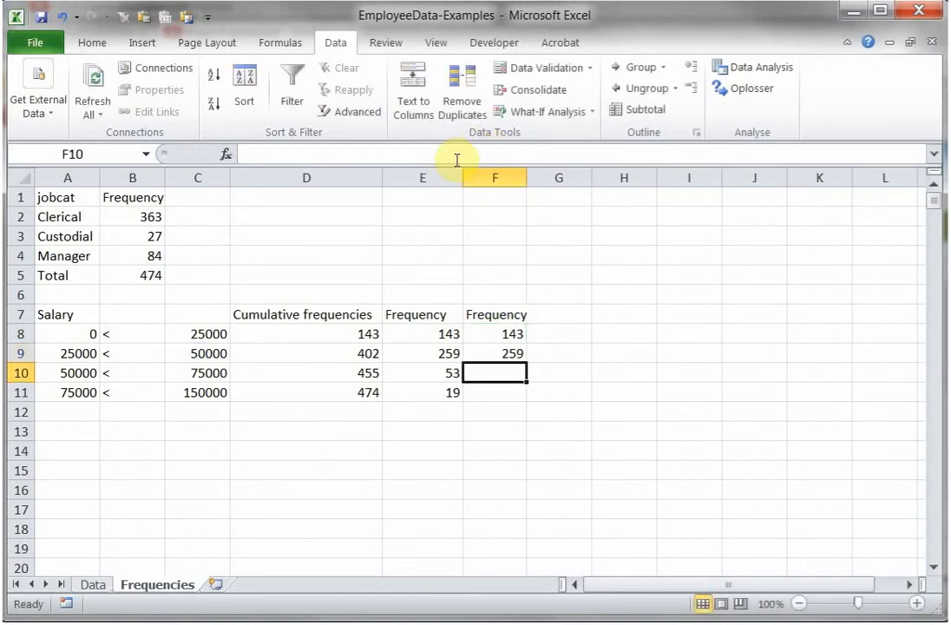
# Fill the F9 formula down to F10:F11 and select F11 to check its formula
pyautogui.click(495, 354)
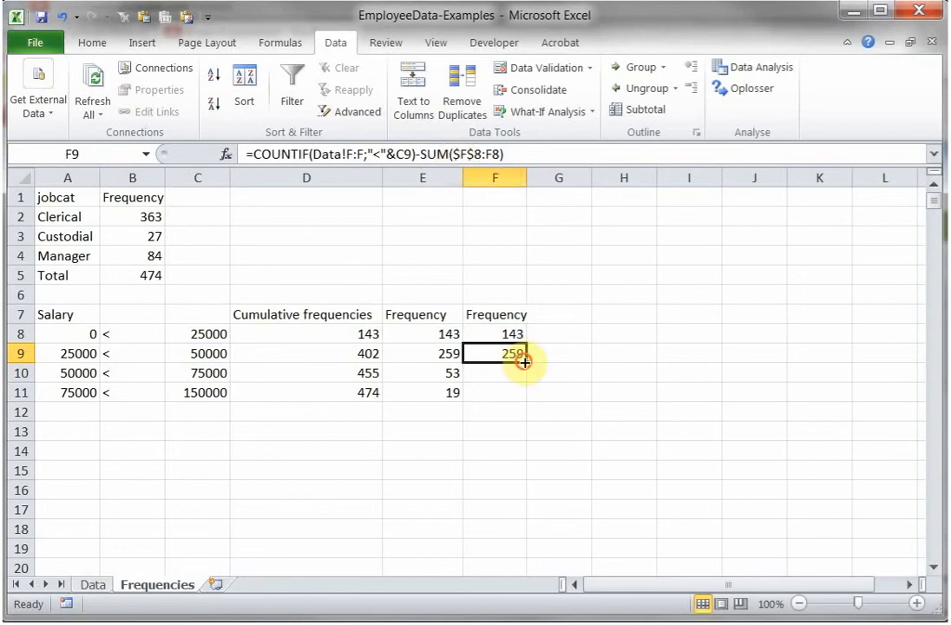
pyautogui.moveTo(525, 362); pyautogui.dragTo(522, 401)
pyautogui.click(491, 392)
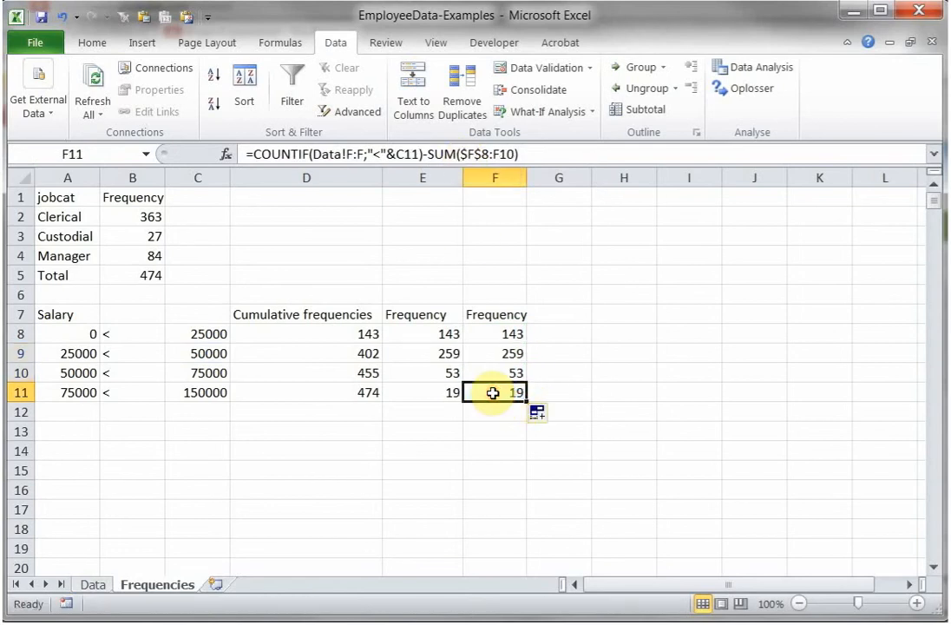
# Widen column F slightly and enter a third "Frequency" heading in G7
pyautogui.click(549, 333)
pyautogui.click(547, 312)
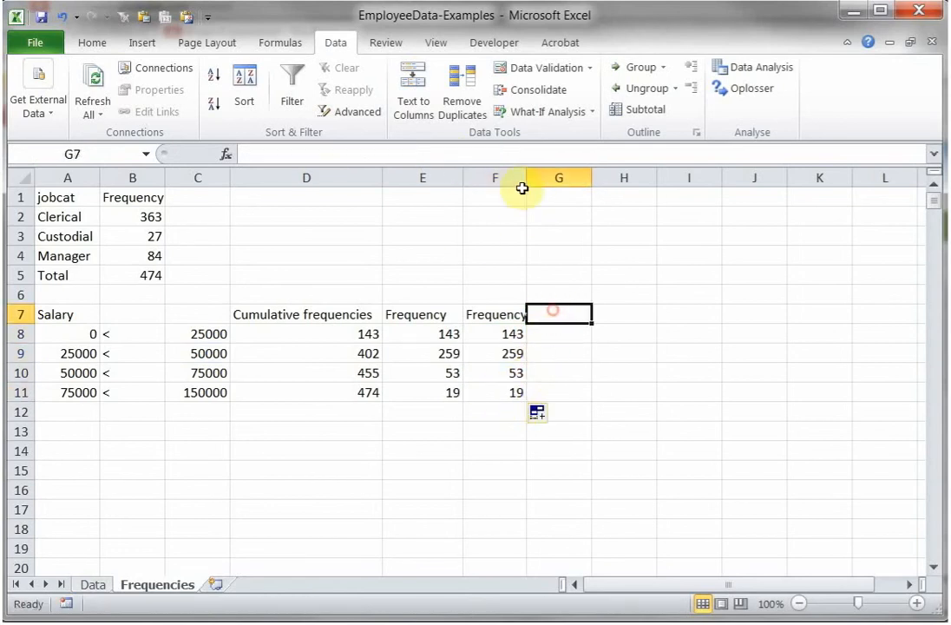
pyautogui.moveTo(526, 178); pyautogui.dragTo(545, 179)
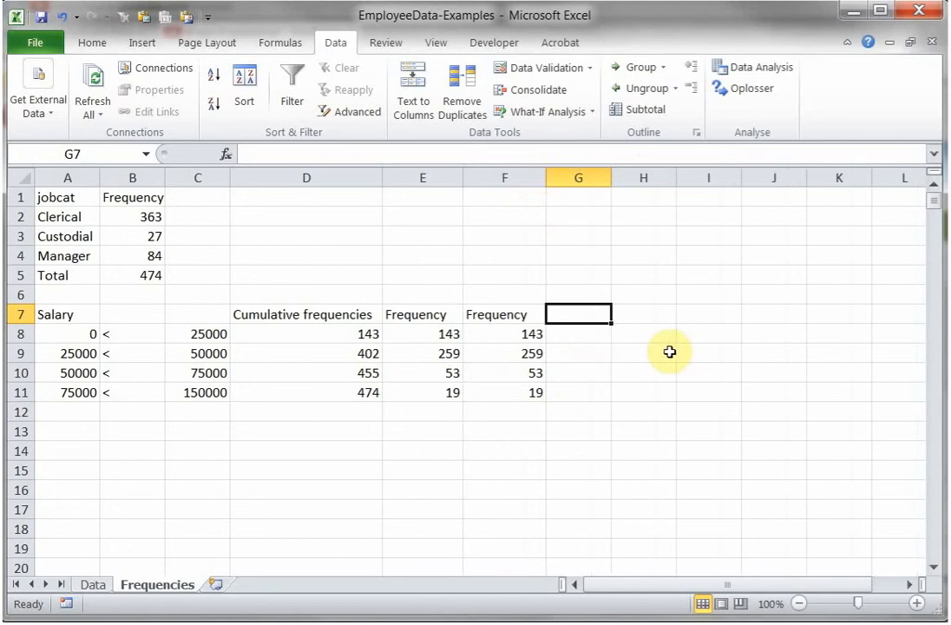
pyautogui.write('Frequency')
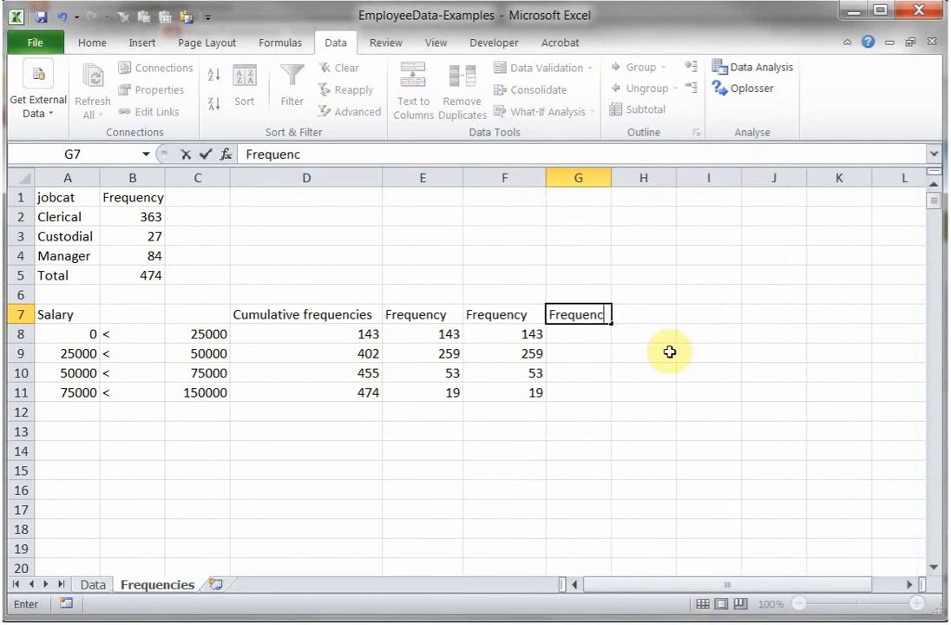
pyautogui.press('Return')
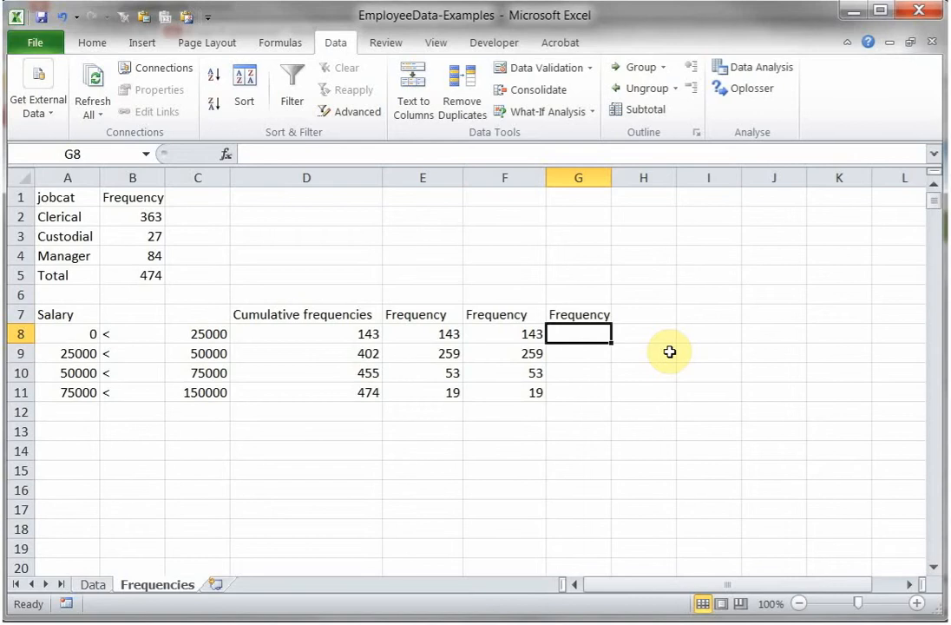
# Enter =FREQUENCY(Data!F:F;Frequencies!C8:C11) as one array formula across G8:G11 and check it in G9
pyautogui.hotkey('shift', 'Down')
pyautogui.hotkey('shift', 'Down')
pyautogui.hotkey('shift', 'Down')
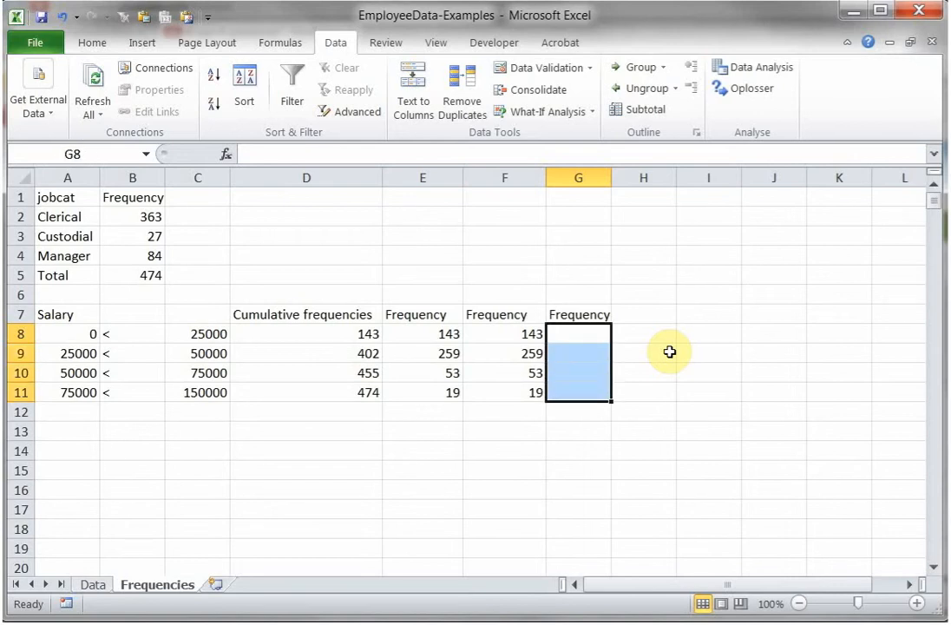
pyautogui.write('=F')
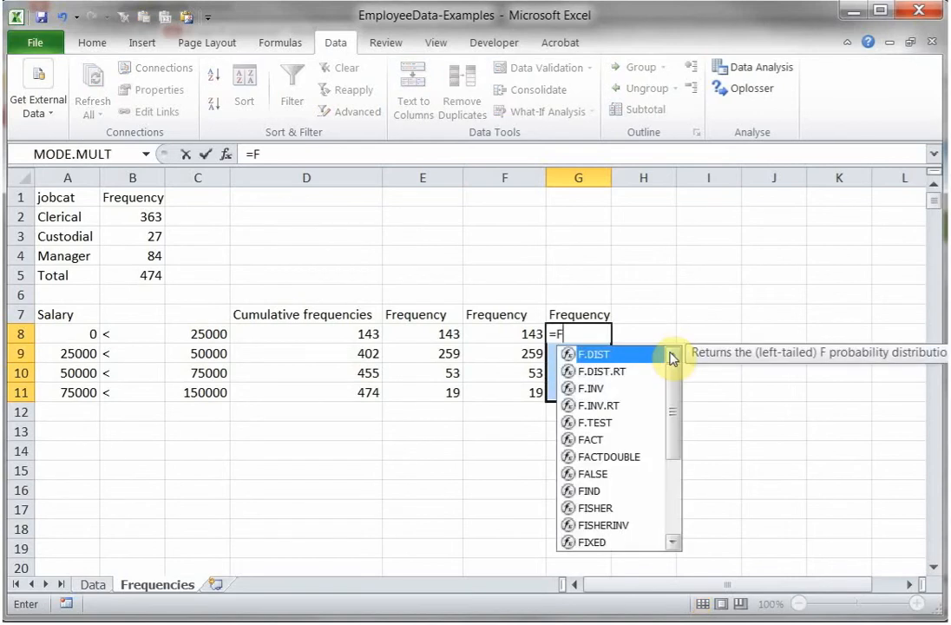
pyautogui.write('REQUENCY(')
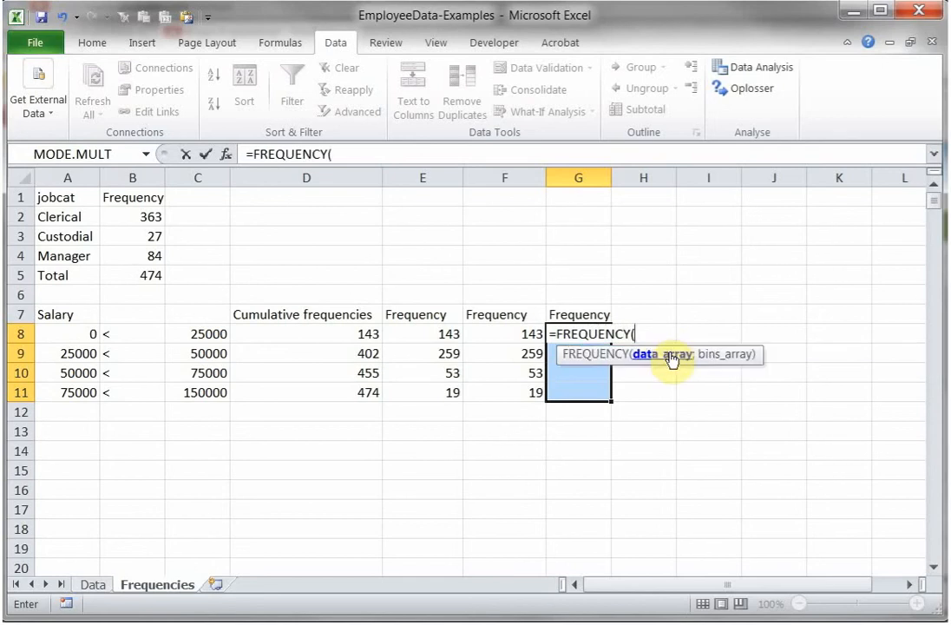
pyautogui.click(93, 585)
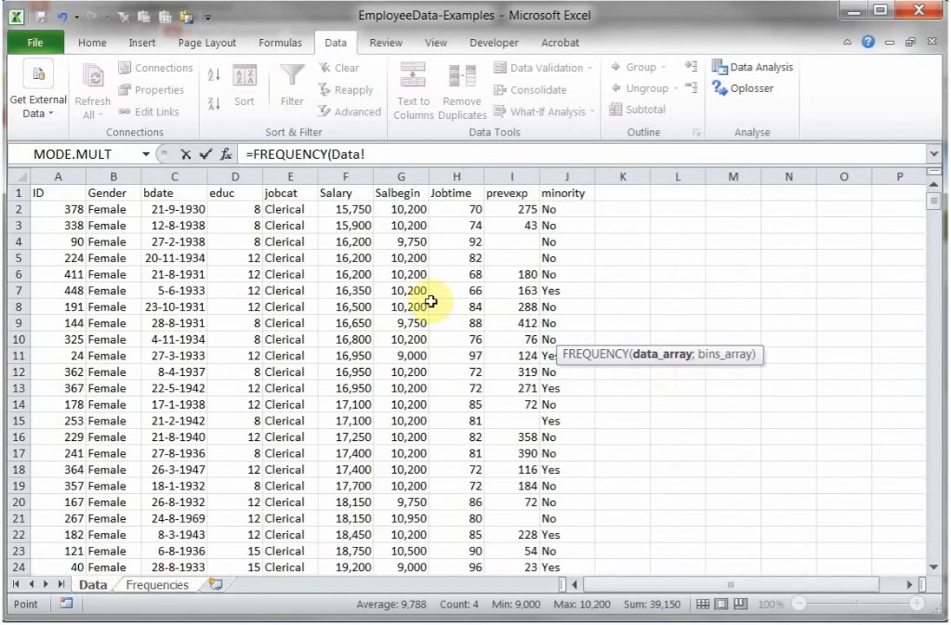
pyautogui.click(346, 176)
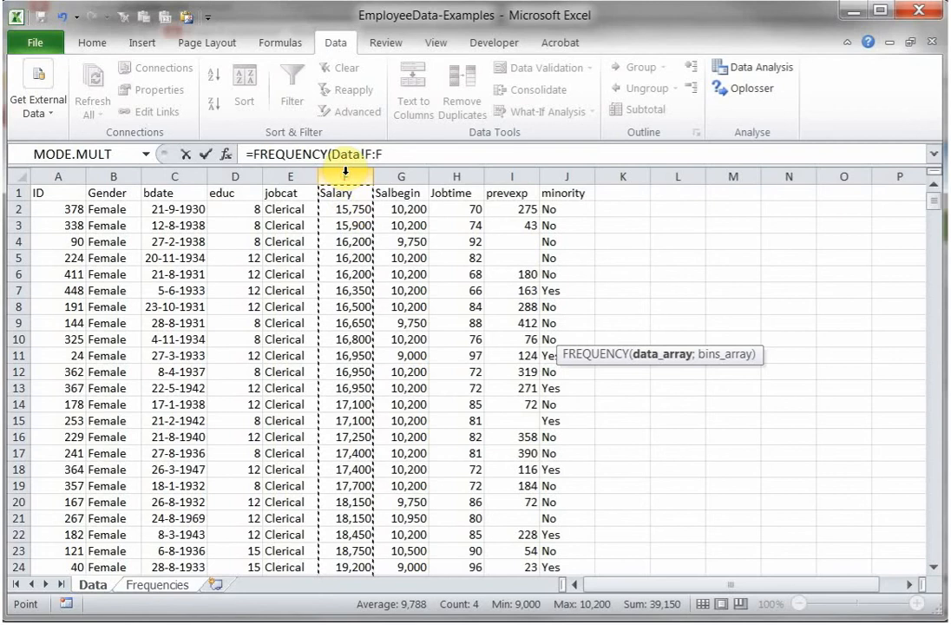
pyautogui.write(';')
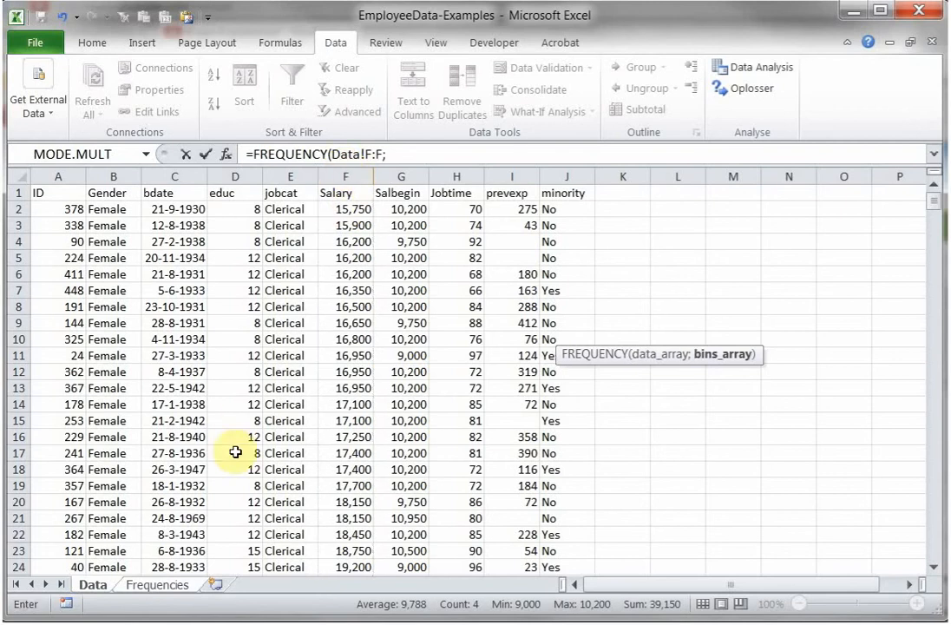
pyautogui.click(163, 585)
pyautogui.moveTo(200, 337); pyautogui.dragTo(200, 391)
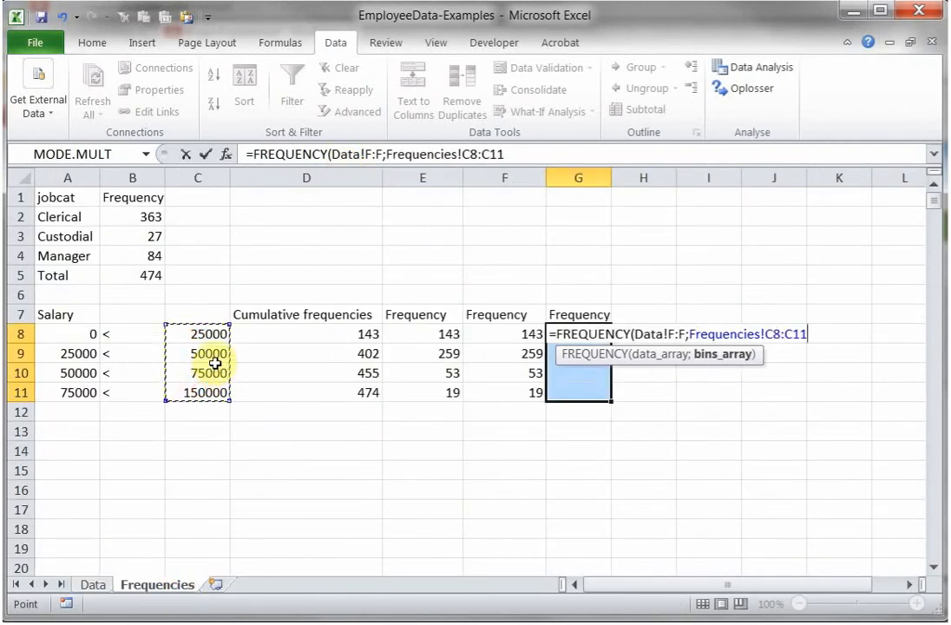
pyautogui.write(')')
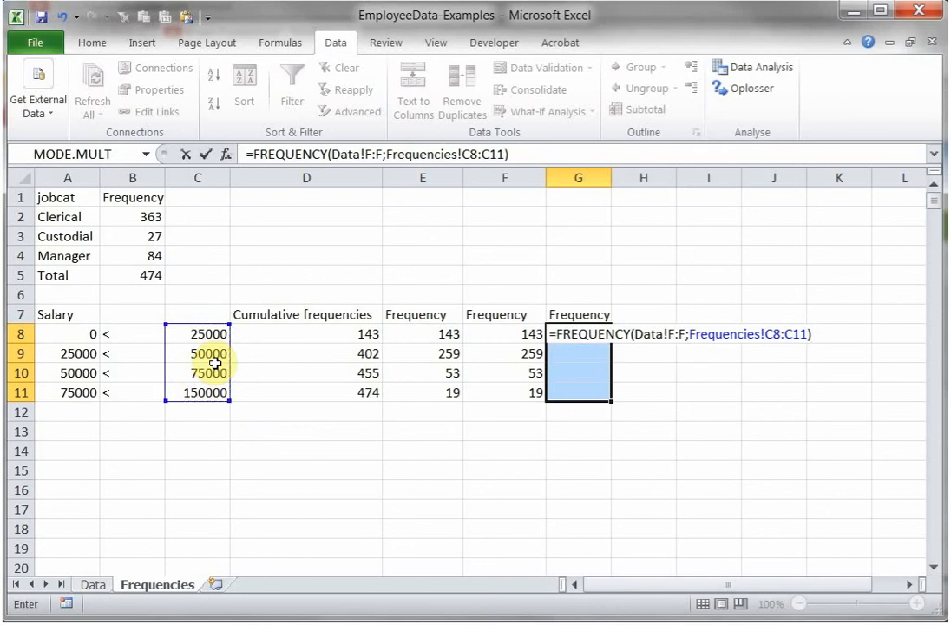
pyautogui.hotkey('ctrl', 'shift', 'Return')
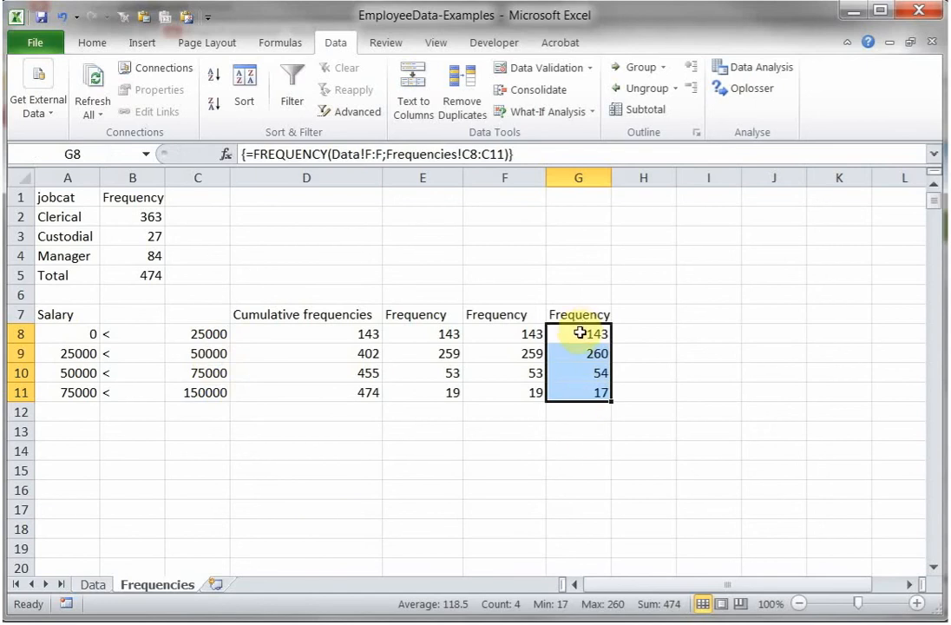
pyautogui.click(560, 355)
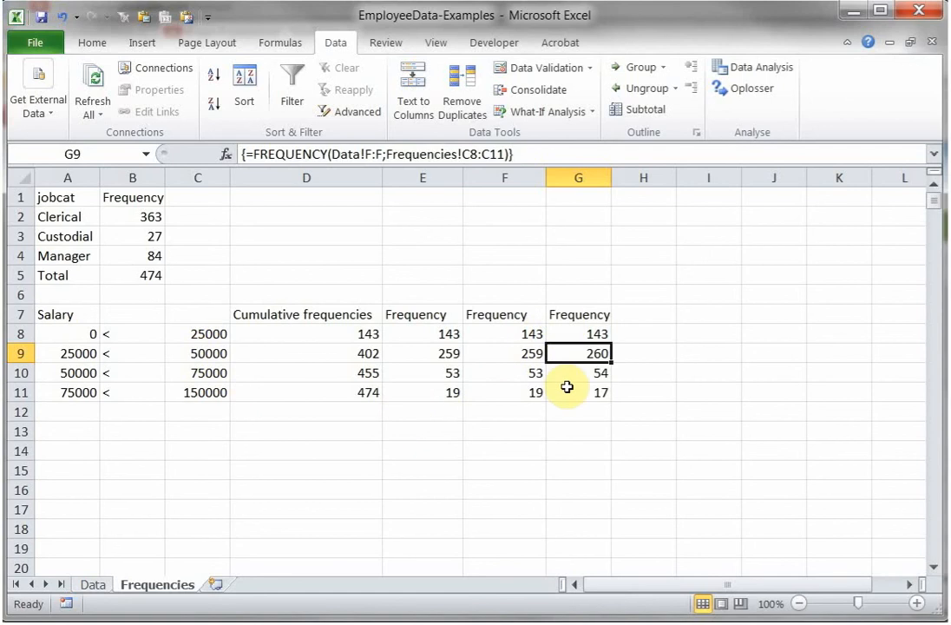
# Change the upper salary class limits in C9, C10 and C11 to 49999, 74999 and 149999
pyautogui.click(196, 353)
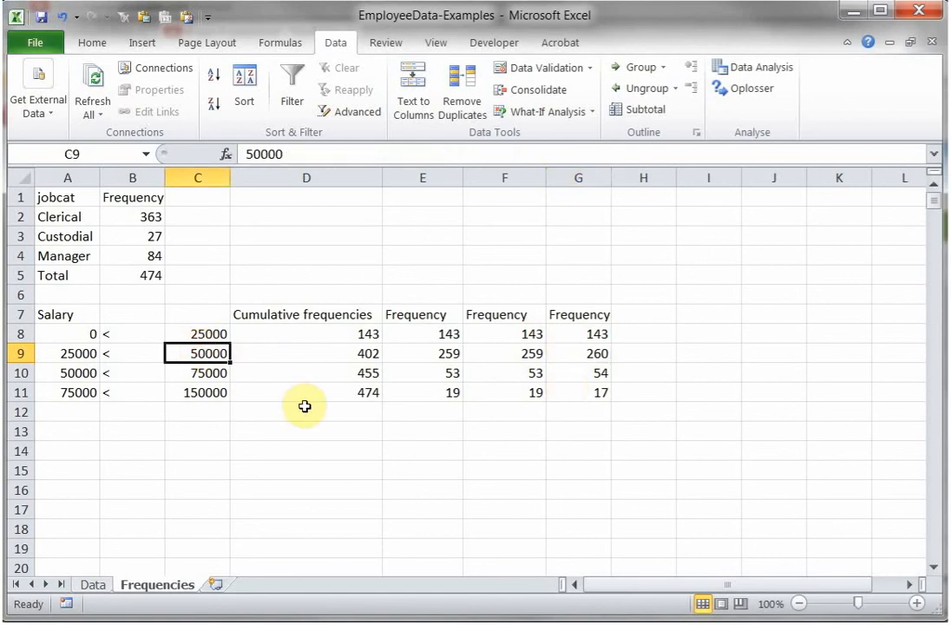
pyautogui.write('49')
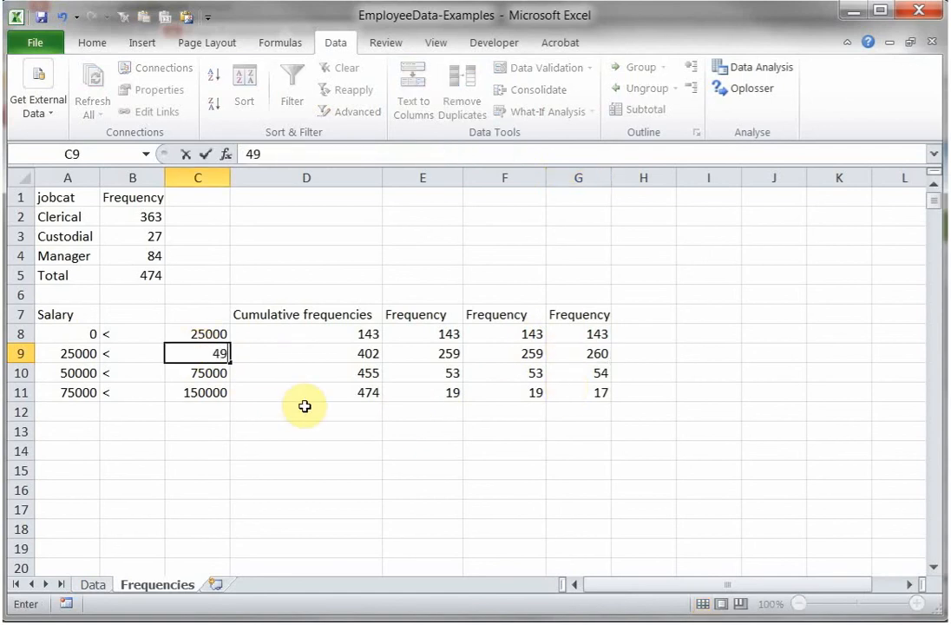
pyautogui.write('999')
pyautogui.press('Return')
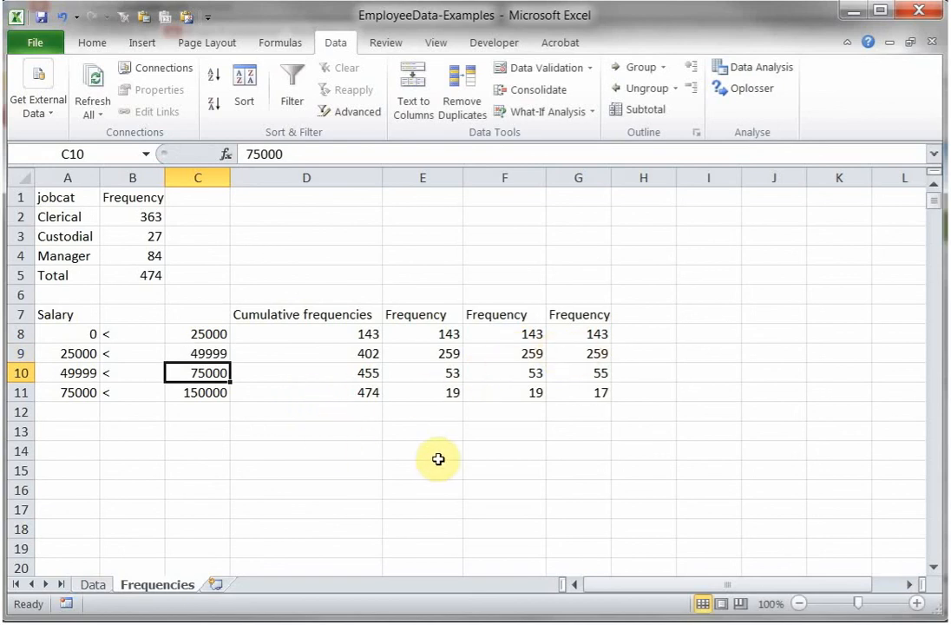
pyautogui.write('74')
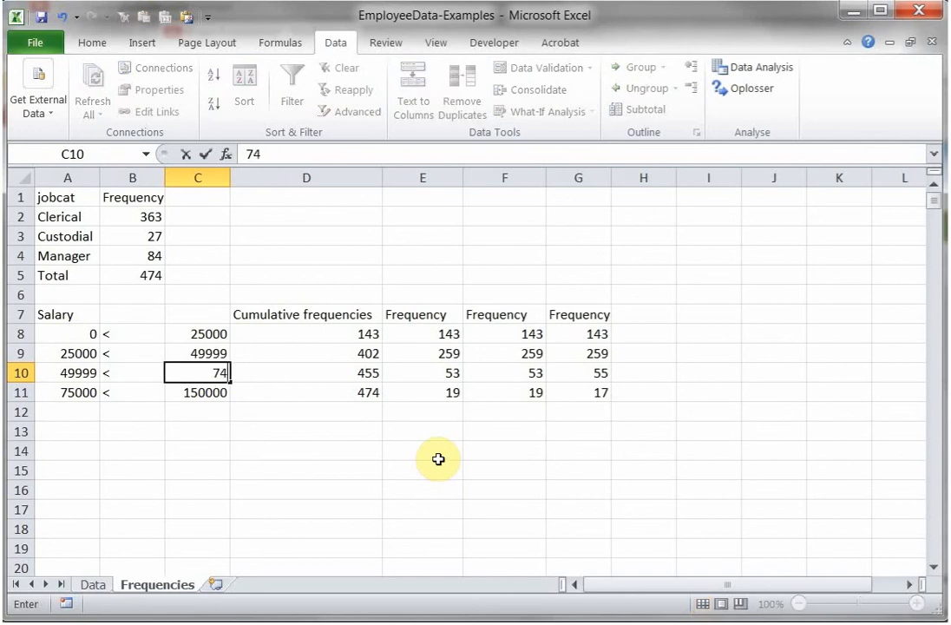
pyautogui.write('999')
pyautogui.press('Return')
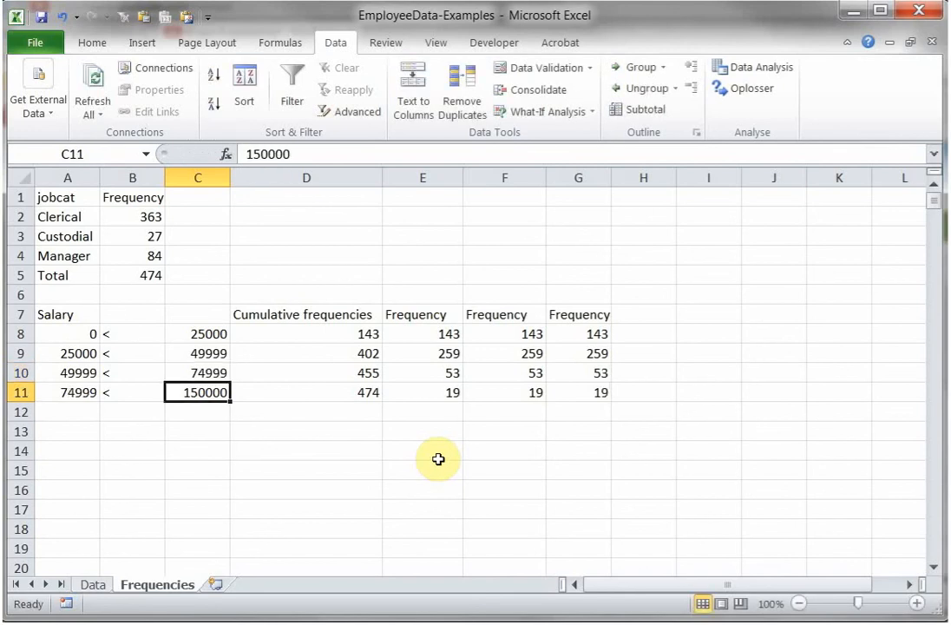
pyautogui.write('149')
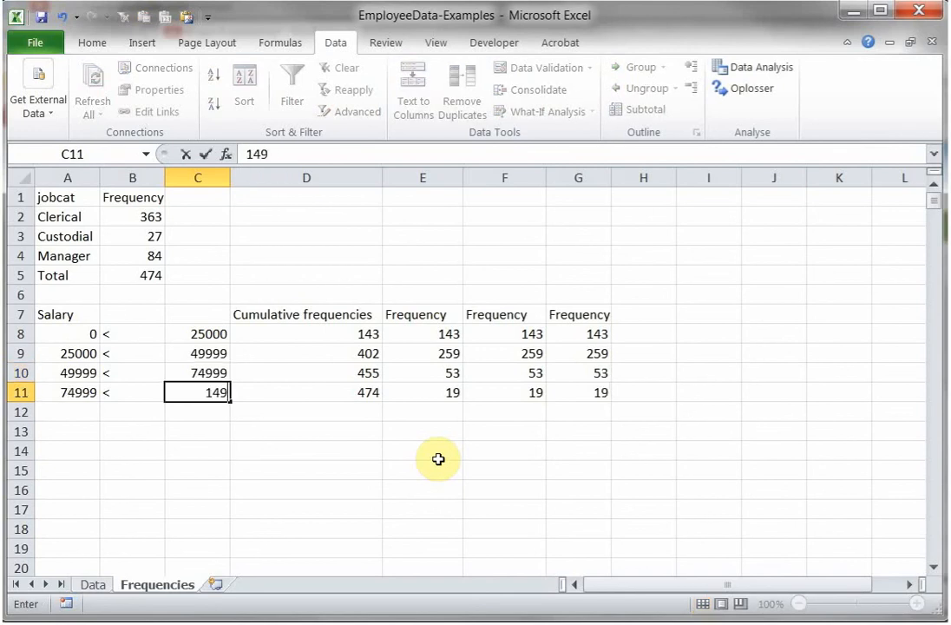
pyautogui.write('999')
pyautogui.press('Return')
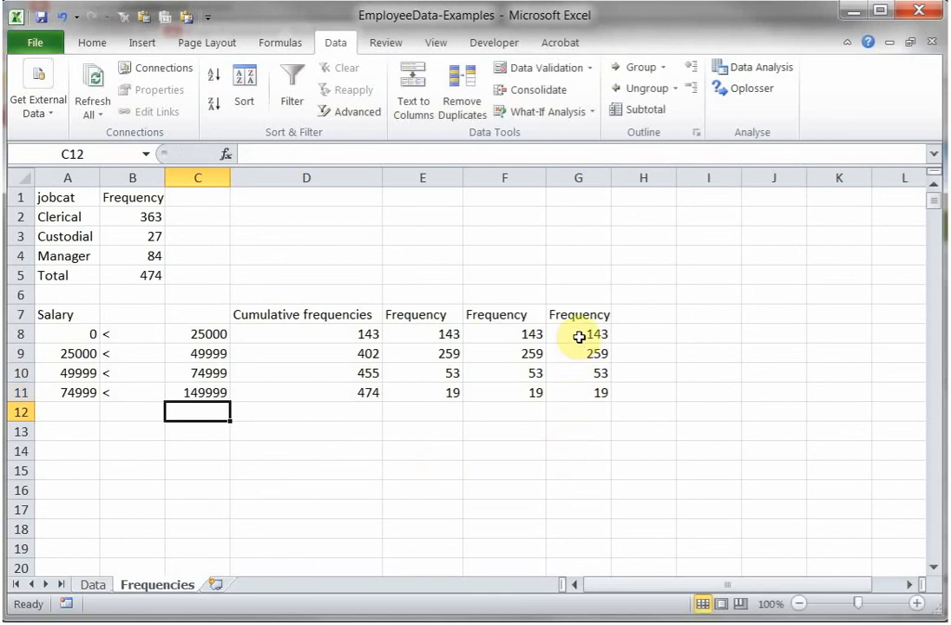
# Change the comparison operator in the F8 COUNTIF formula to "<="
pyautogui.click(519, 331)
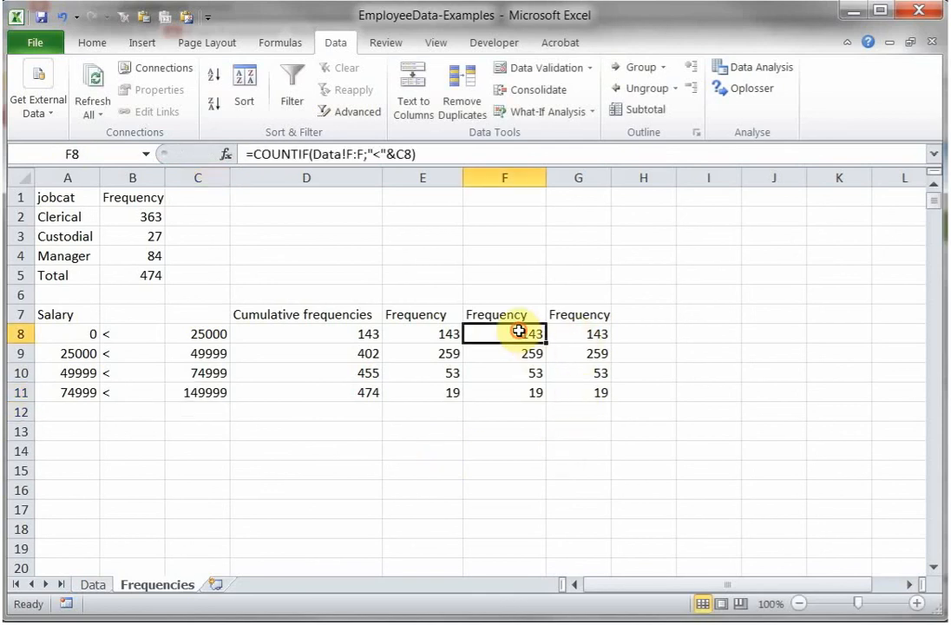
pyautogui.click(379, 153)
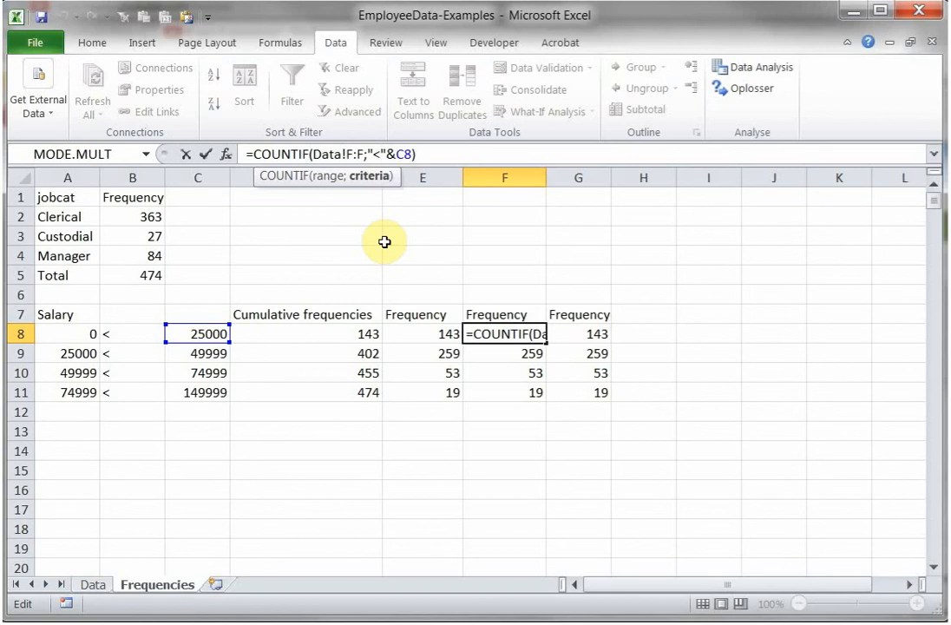
pyautogui.write('=')
pyautogui.press('Return')
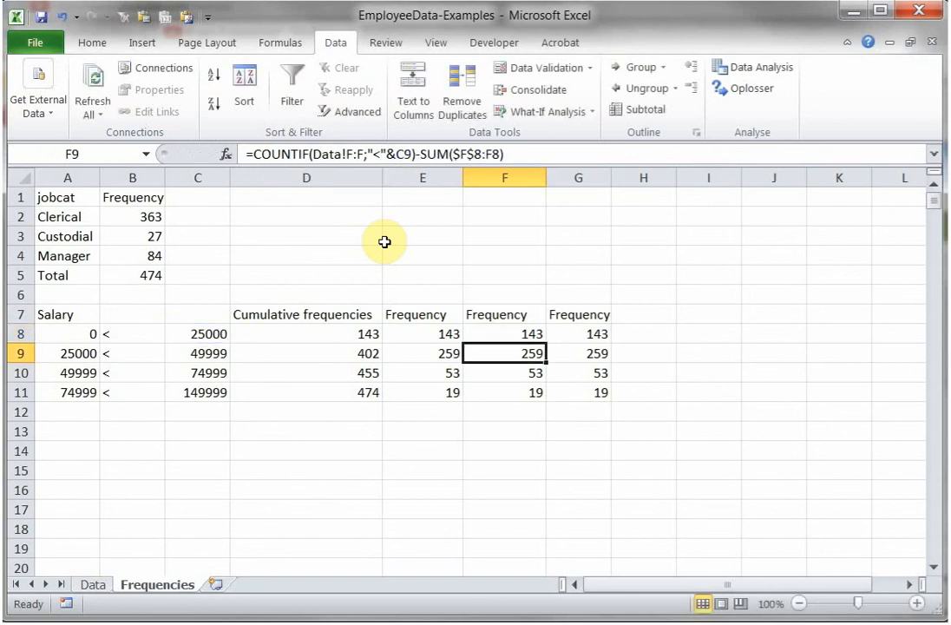
# Change the COUNTIF comparison in F9 to "<=" and fill the revised formula down to F10:F11
pyautogui.click(380, 153)
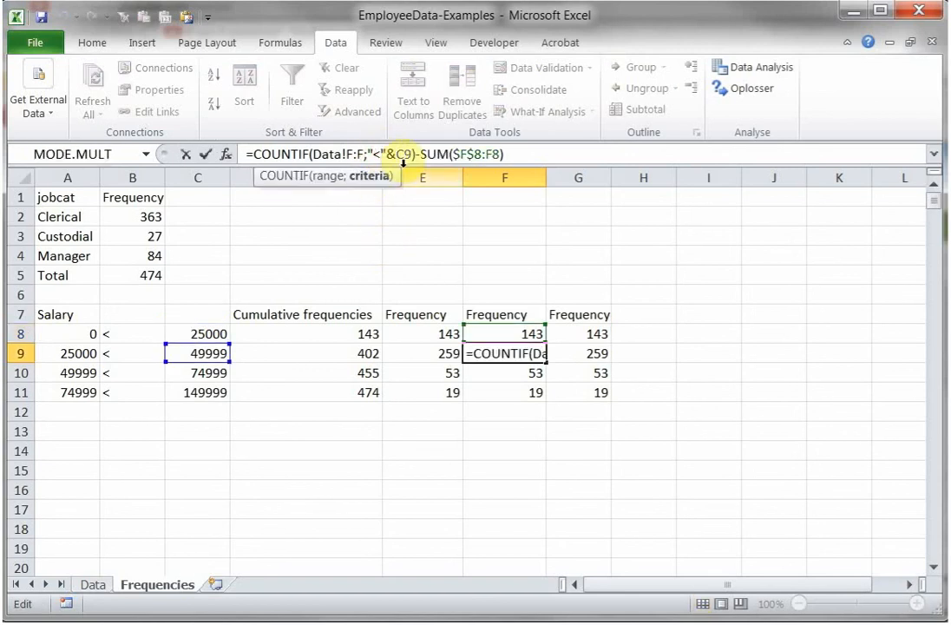
pyautogui.write('=')
pyautogui.press('Return')
pyautogui.press('Up')
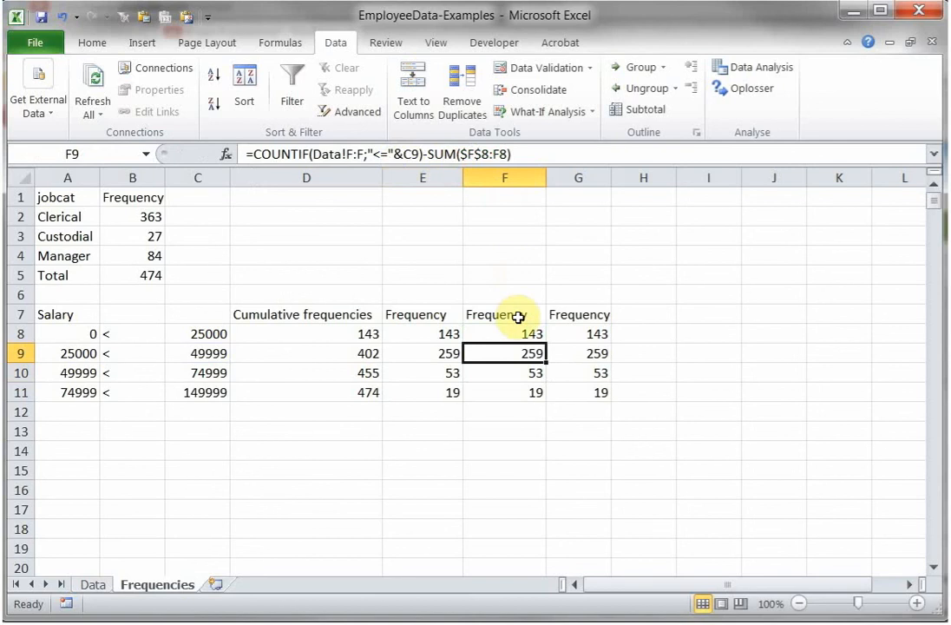
pyautogui.moveTo(547, 362); pyautogui.dragTo(543, 395)
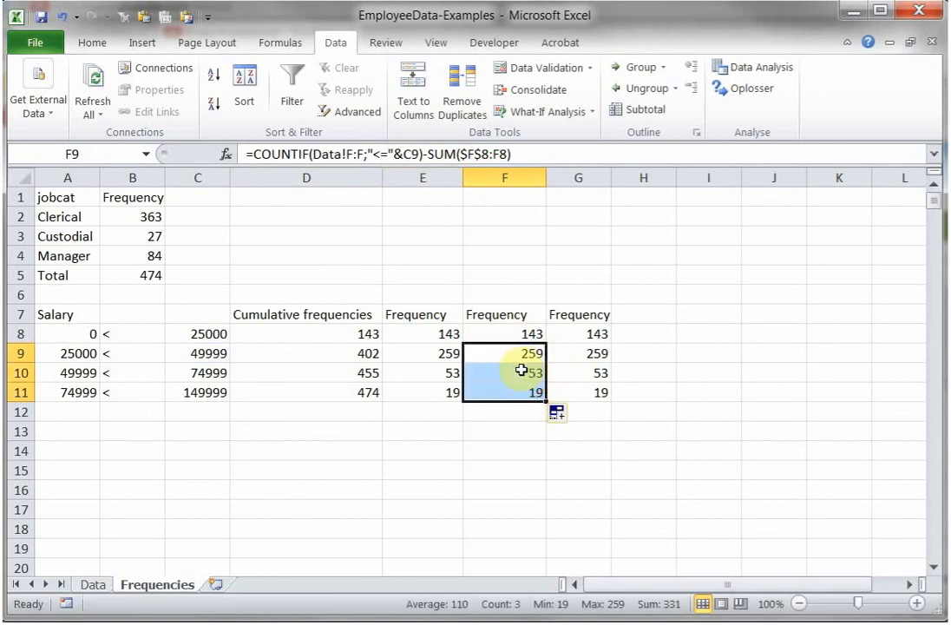
pyautogui.click(191, 432)
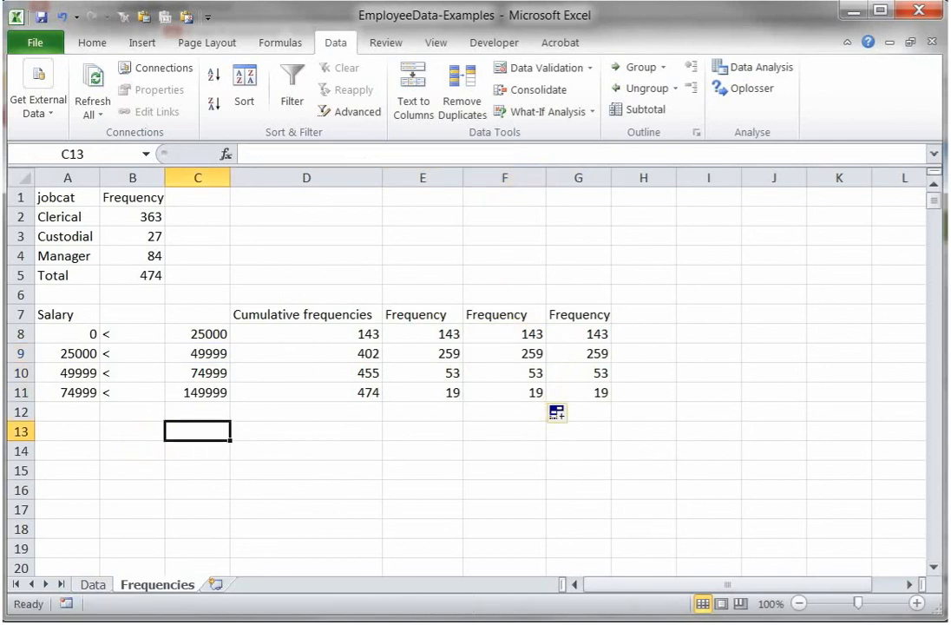